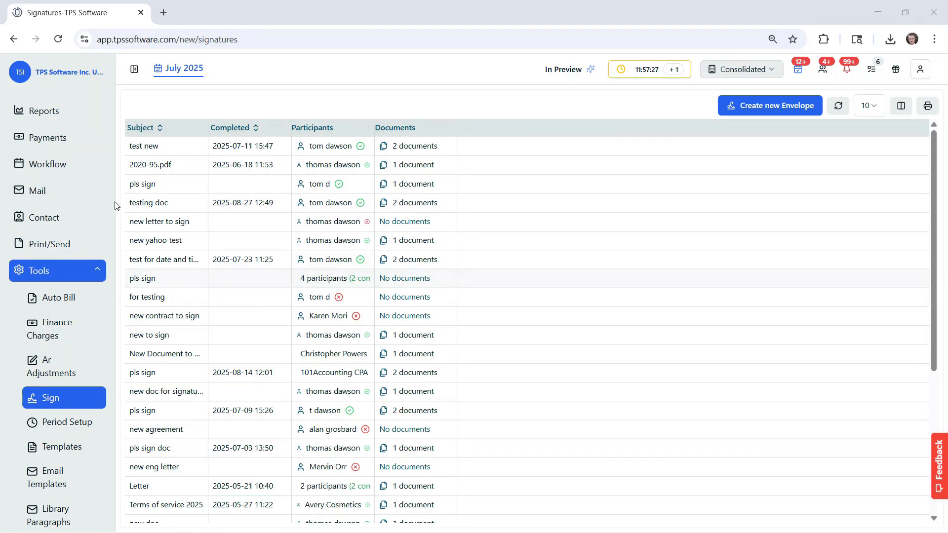
Scroll the left sidebar up to bring the Clients entry into view.
scroll(75, 204, "up", 4)
Open Audio King's client portal from the Clients list and view its three eSignature envelopes.
left_click(64, 145)
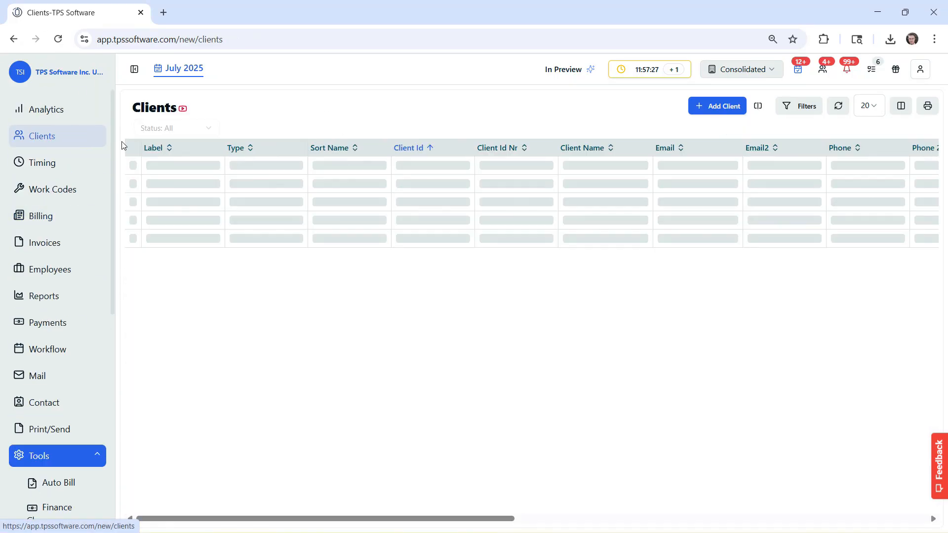
left_click(131, 297)
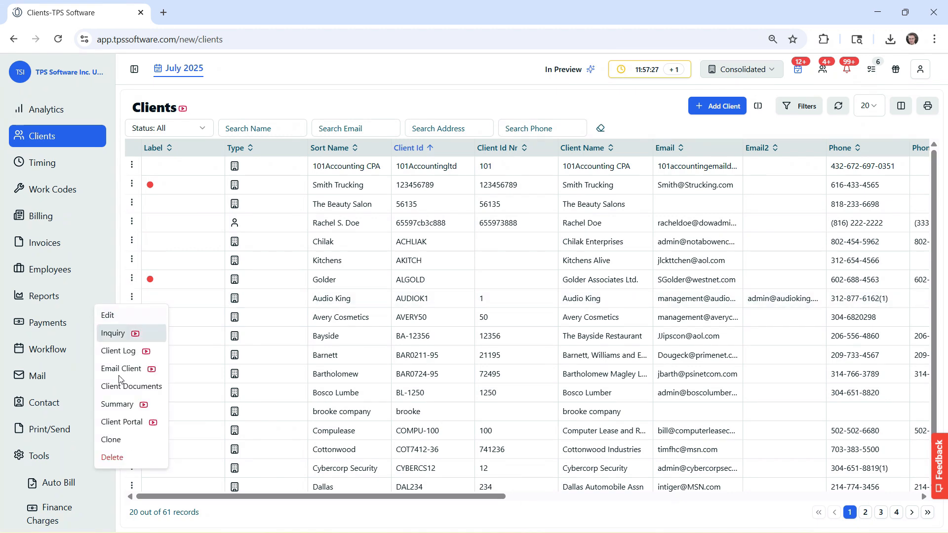
left_click(114, 422)
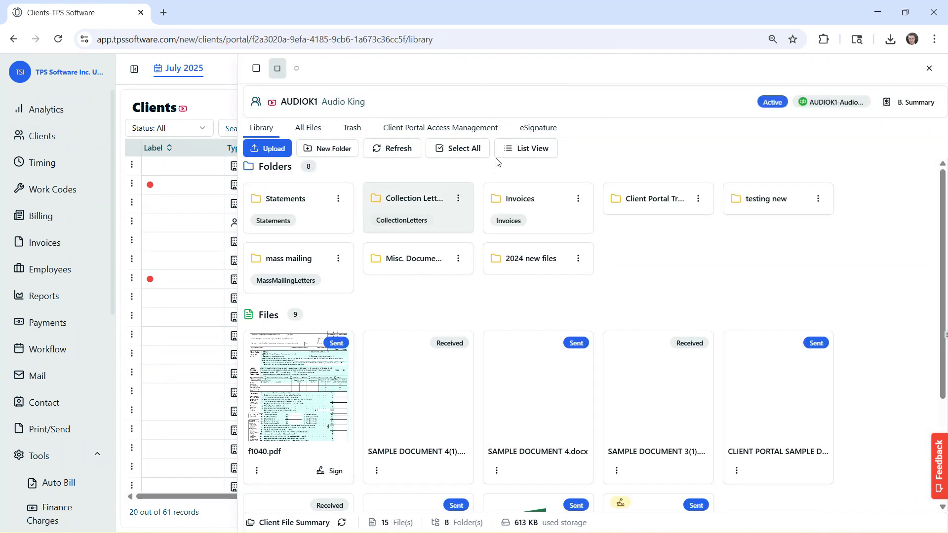
left_click(536, 127)
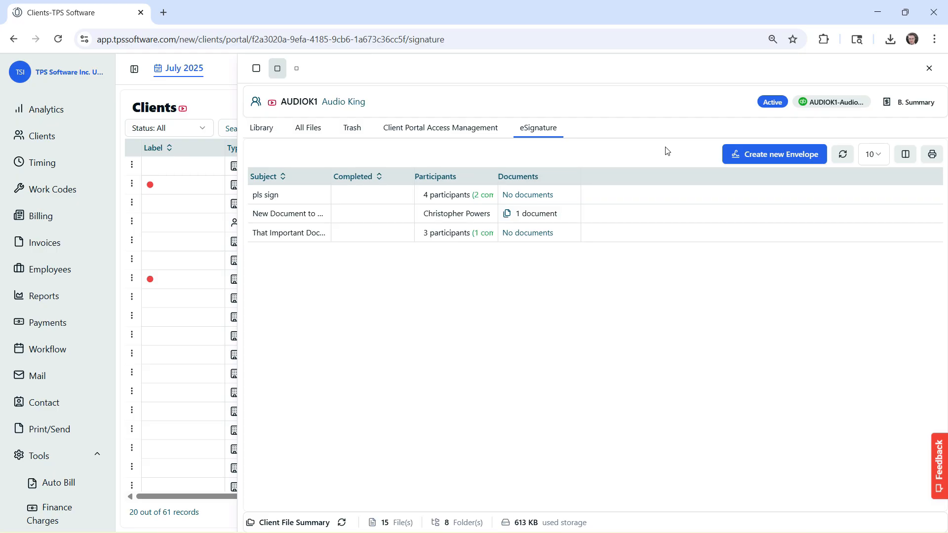
scroll(69, 339, "down", 5)
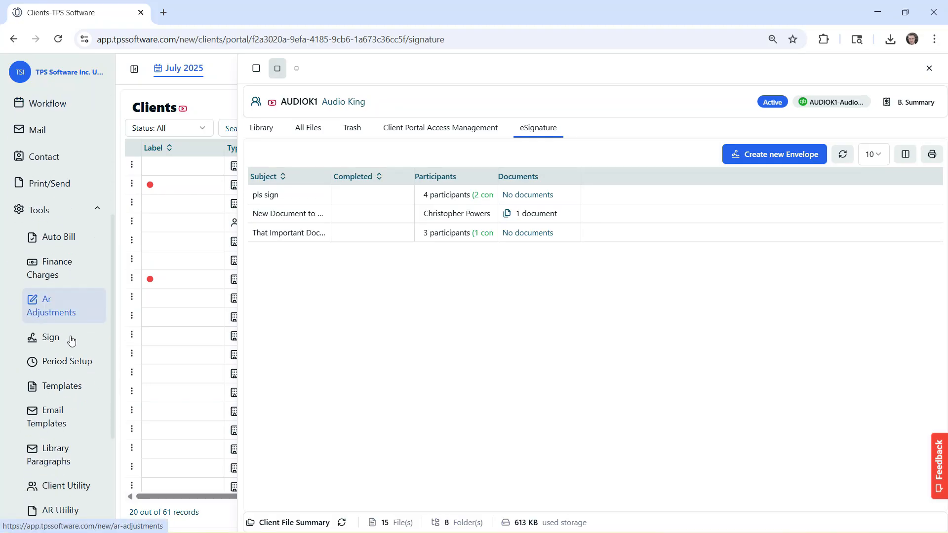
Open Sign under Tools and inspect envelope participants and the 'for testing' envelope's documents.
left_click(57, 338)
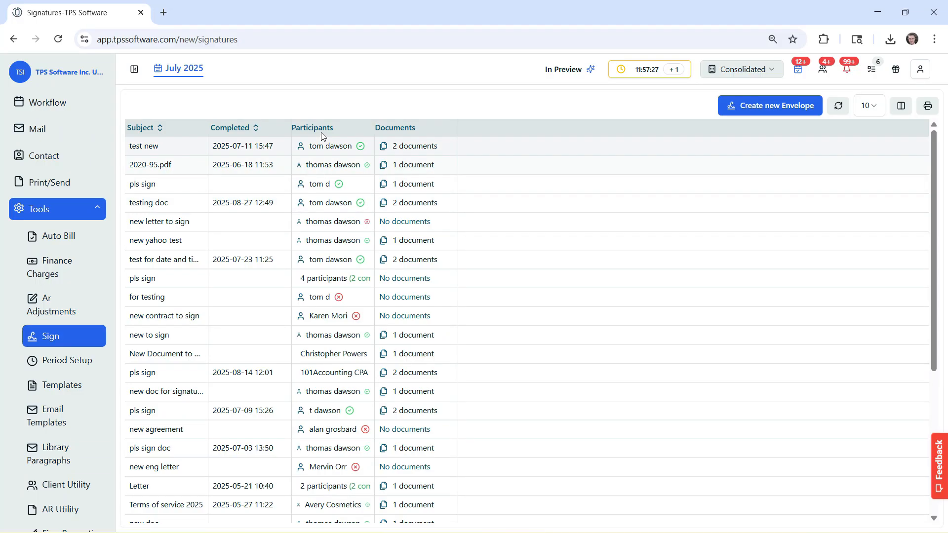
mouse_move(313, 149)
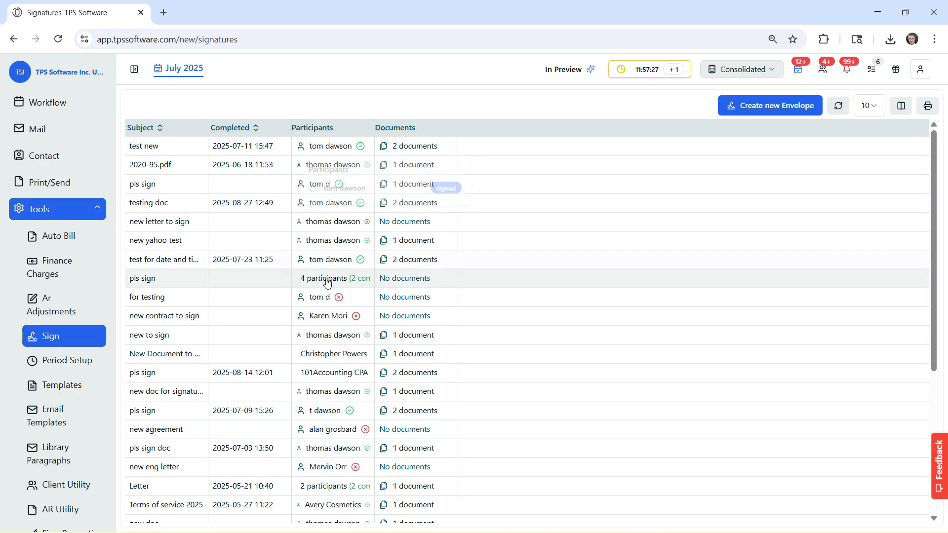
mouse_move(337, 285)
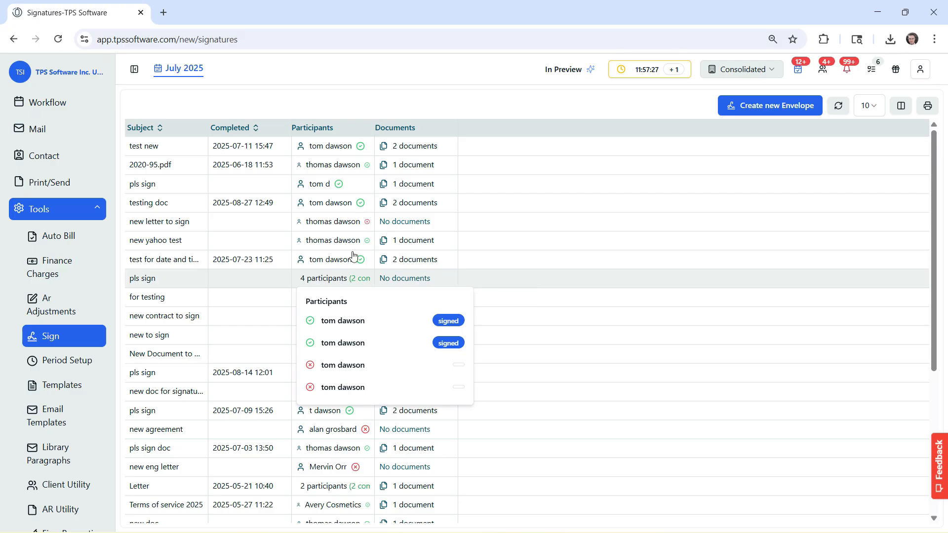
mouse_move(401, 203)
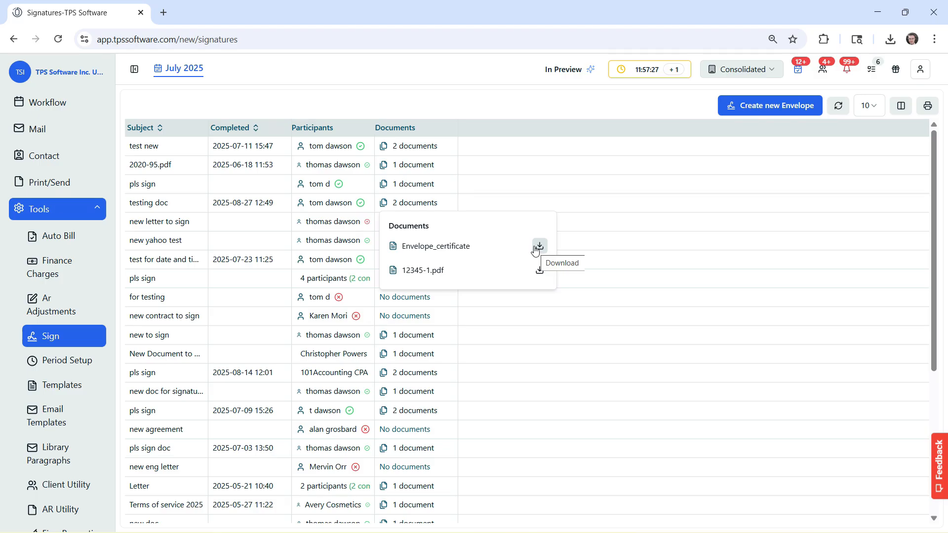
left_click(404, 298)
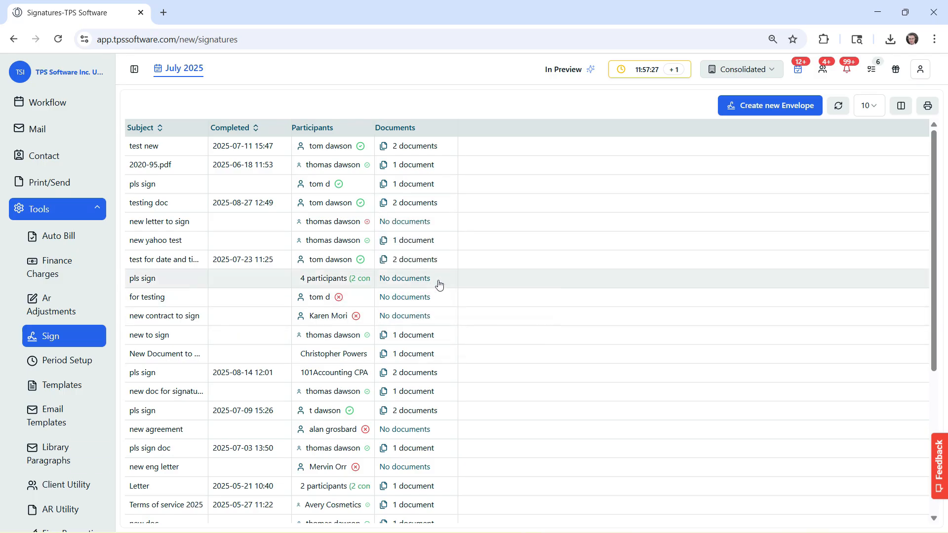
left_click(870, 107)
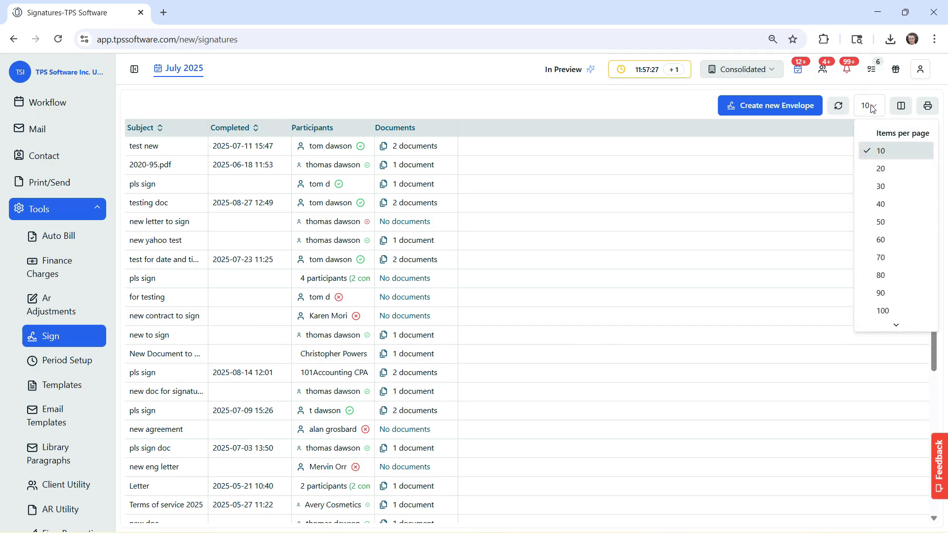
scroll(885, 222, "down", 1)
scroll(884, 225, "up", 1)
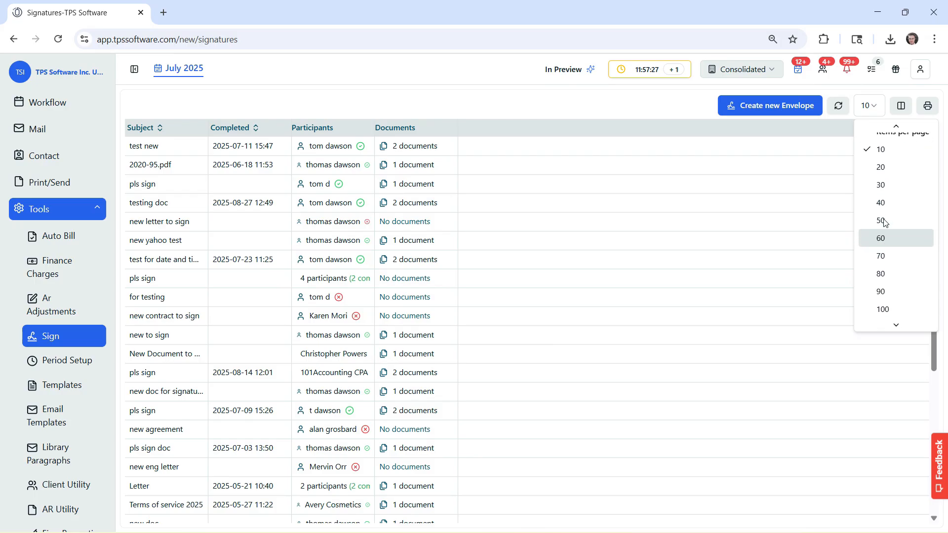
left_click(830, 118)
left_click(901, 106)
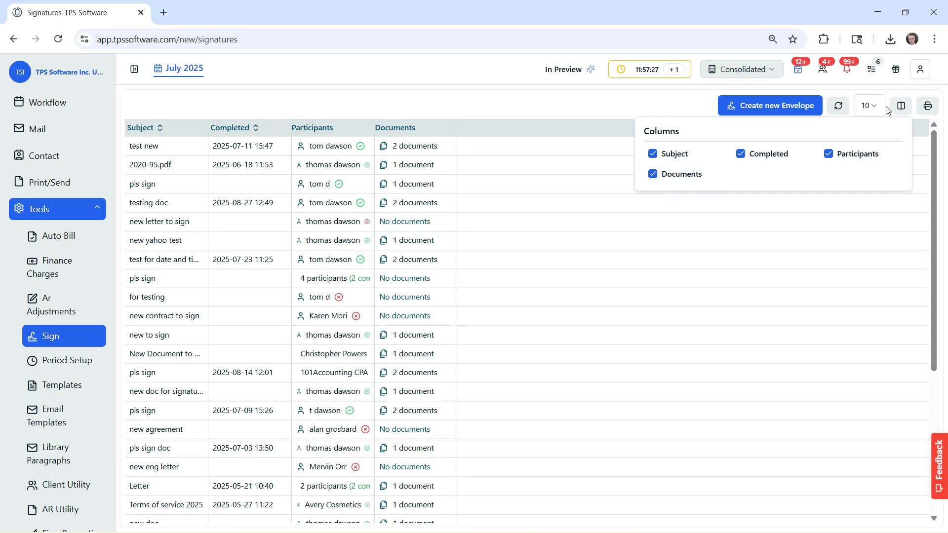
left_click(652, 154)
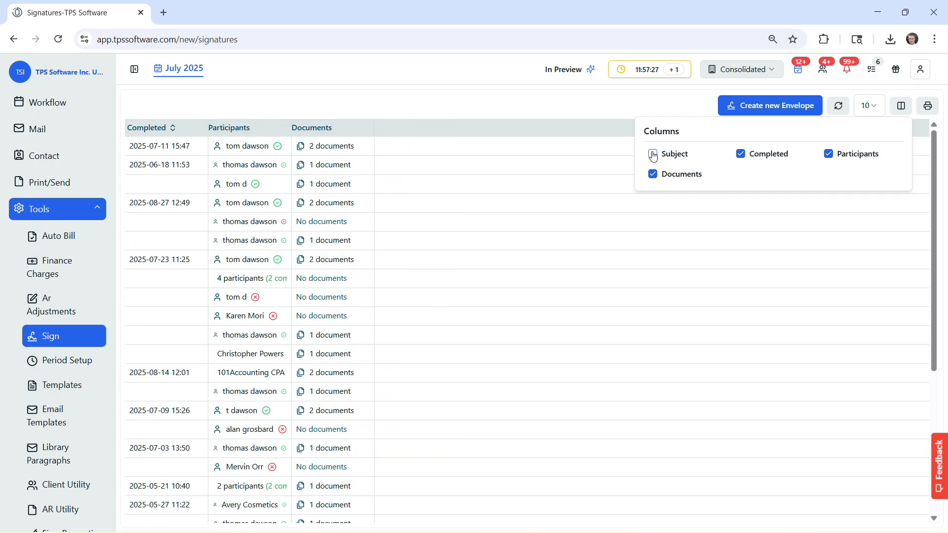
left_click(653, 154)
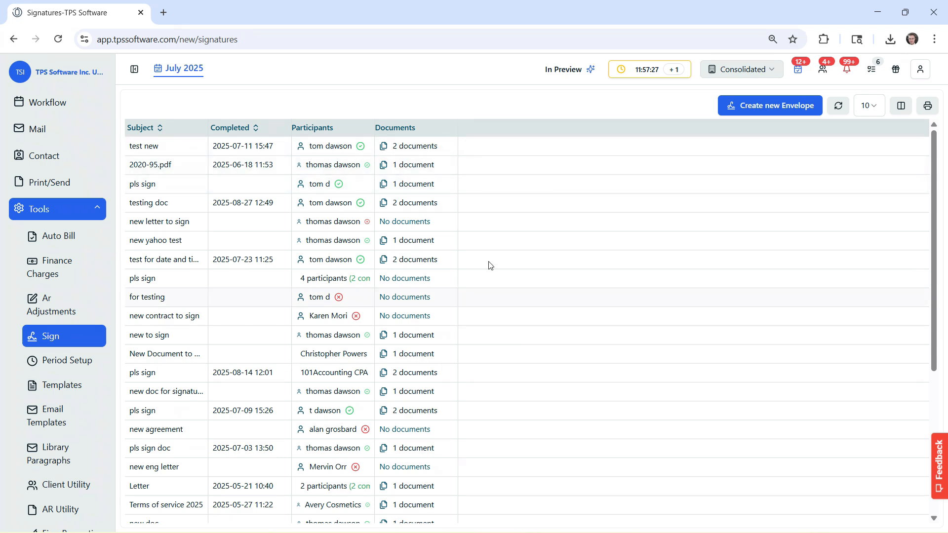
left_click(758, 106)
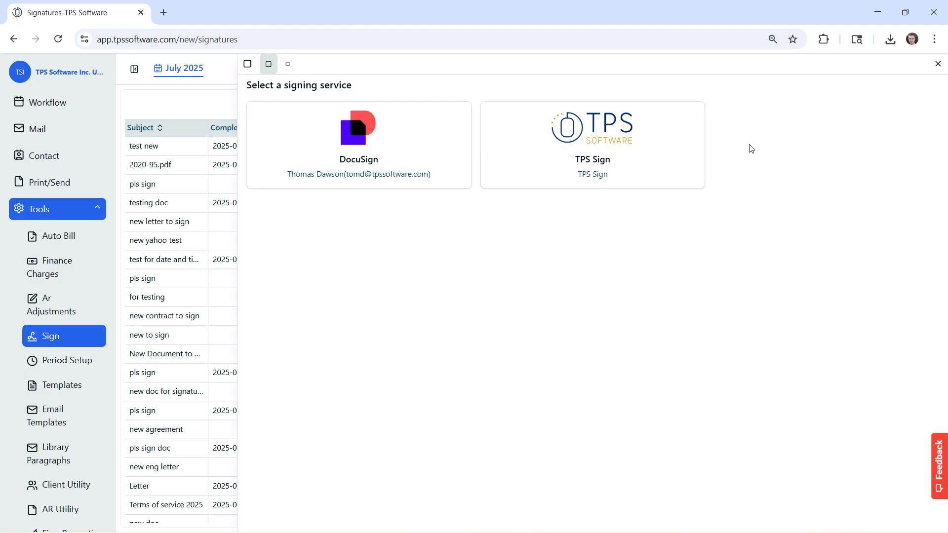
left_click(937, 64)
scroll(79, 400, "down", 4)
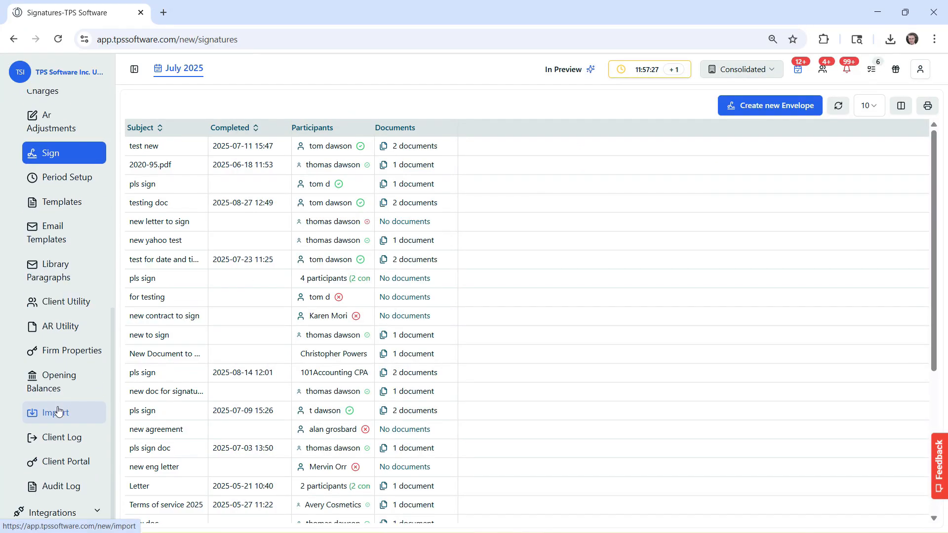
left_click(82, 514)
scroll(81, 515, "down", 1)
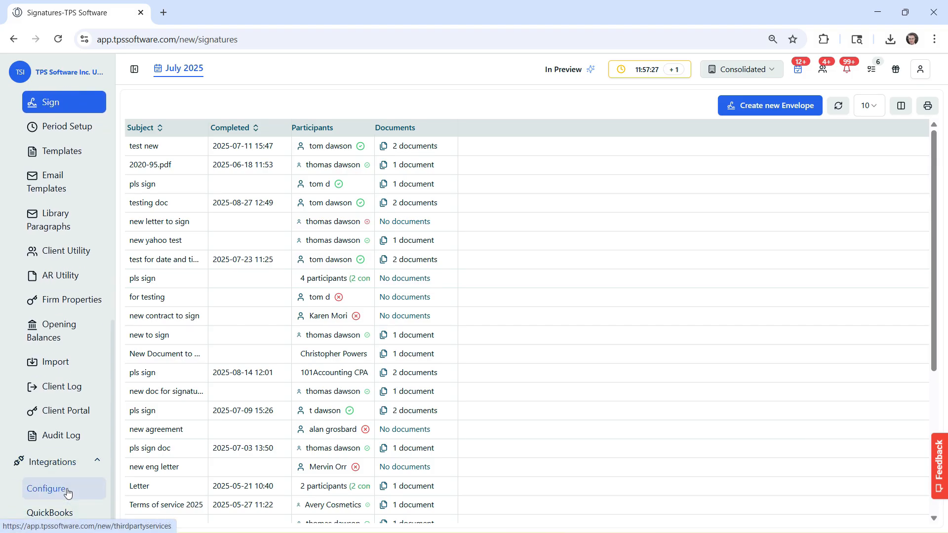
left_click(69, 493)
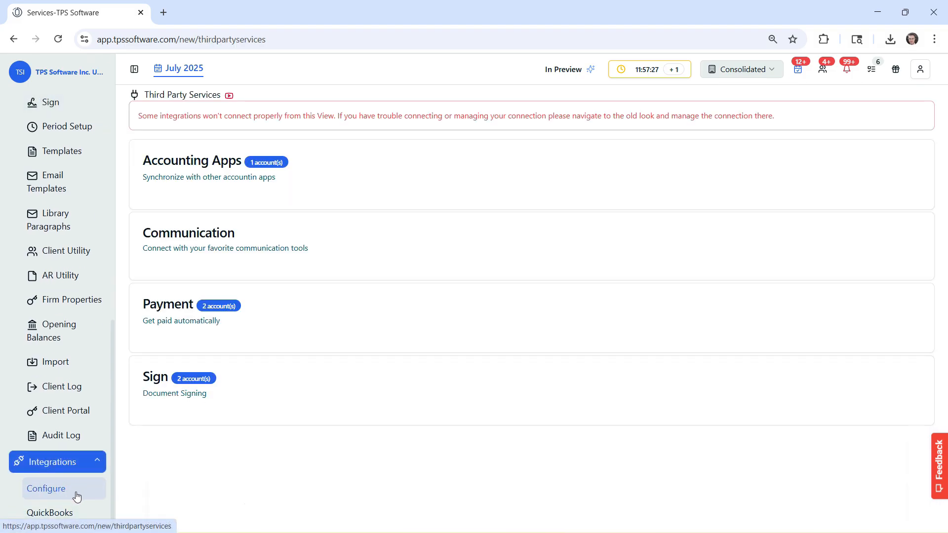
scroll(253, 324, "down", 10)
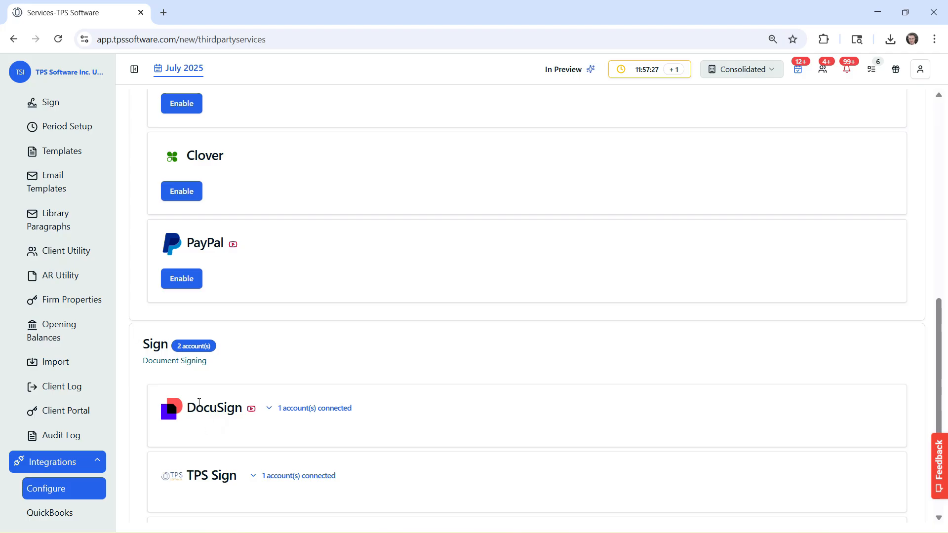
left_click(63, 98)
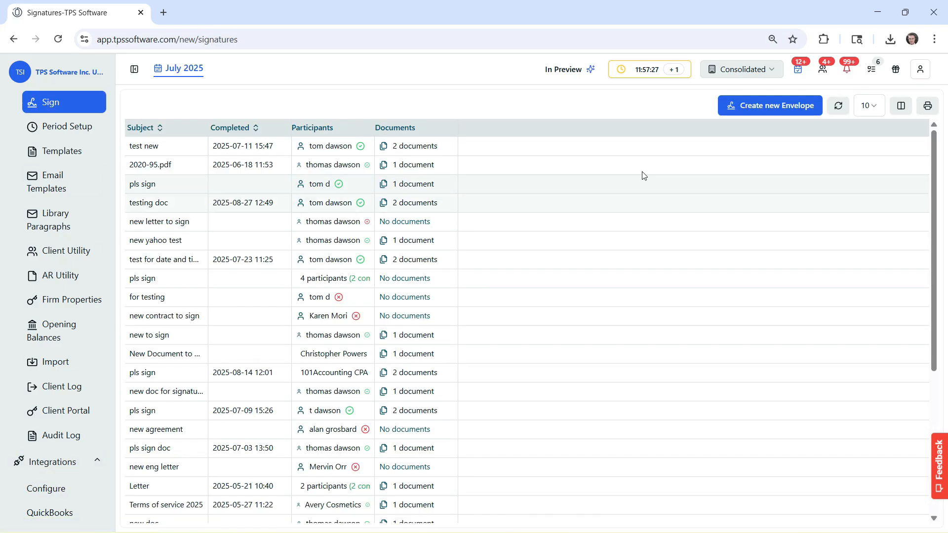
Start a TPS Sign envelope, upload E-Sign Important Document Example.pdf, and preview it.
left_click(758, 105)
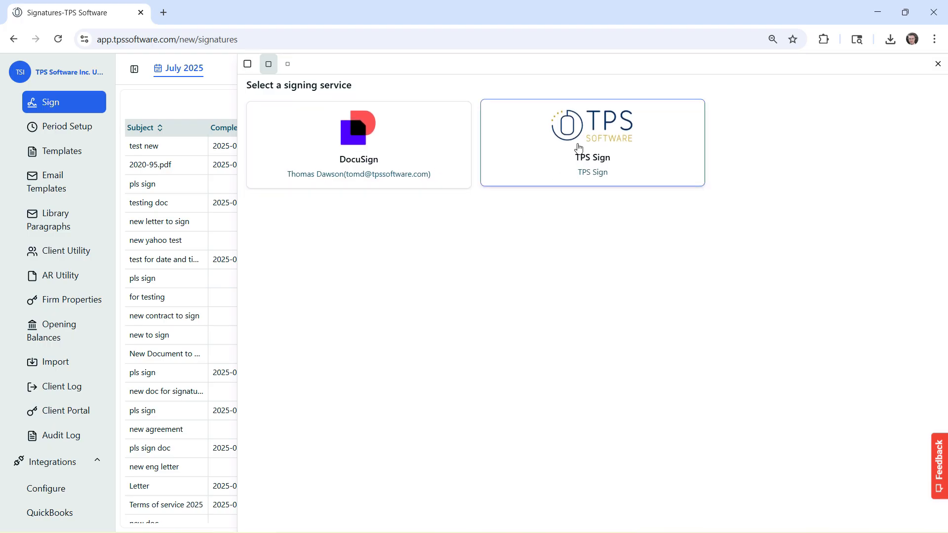
left_click(603, 138)
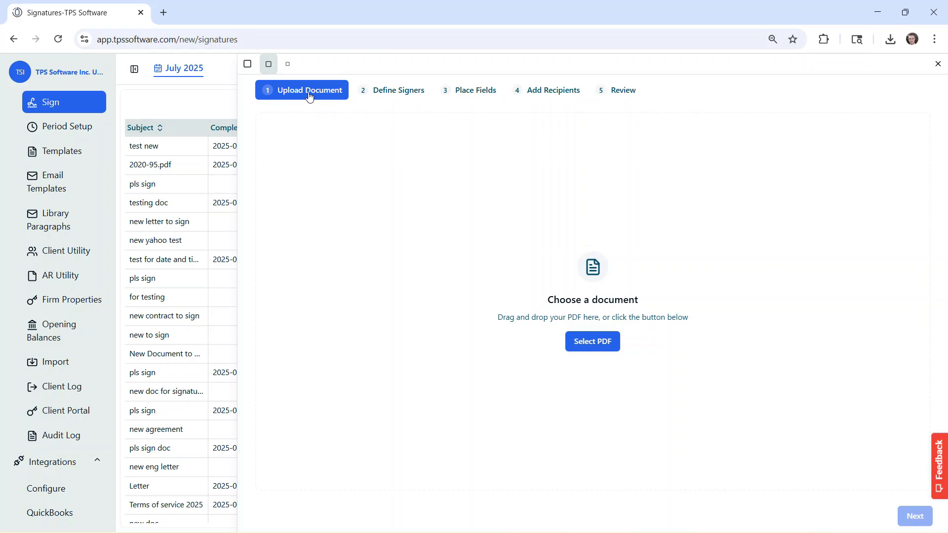
left_click(593, 340)
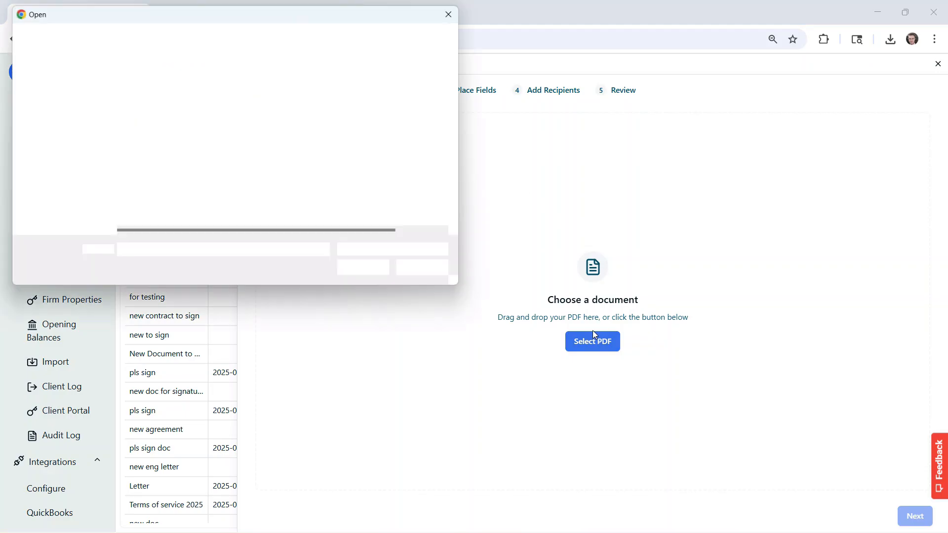
scroll(341, 159, "down", 3)
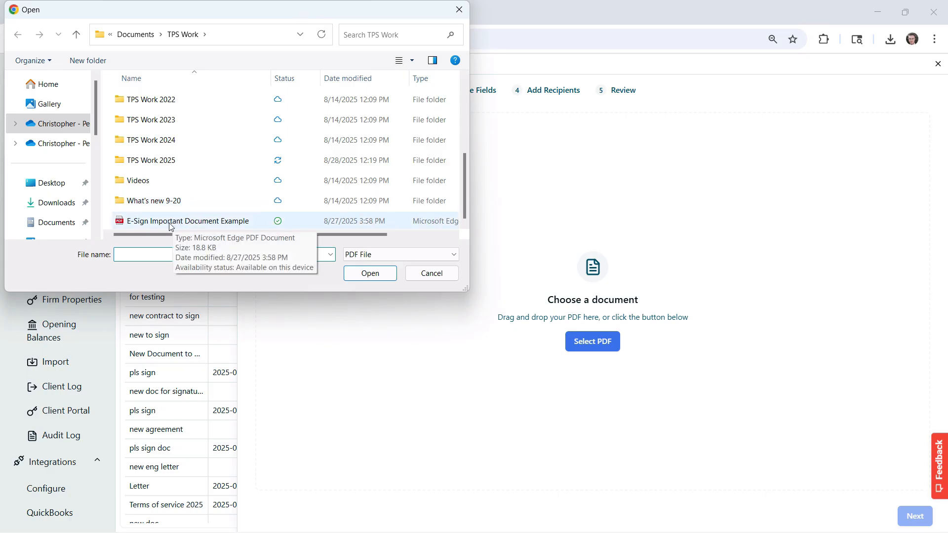
double_click(196, 226)
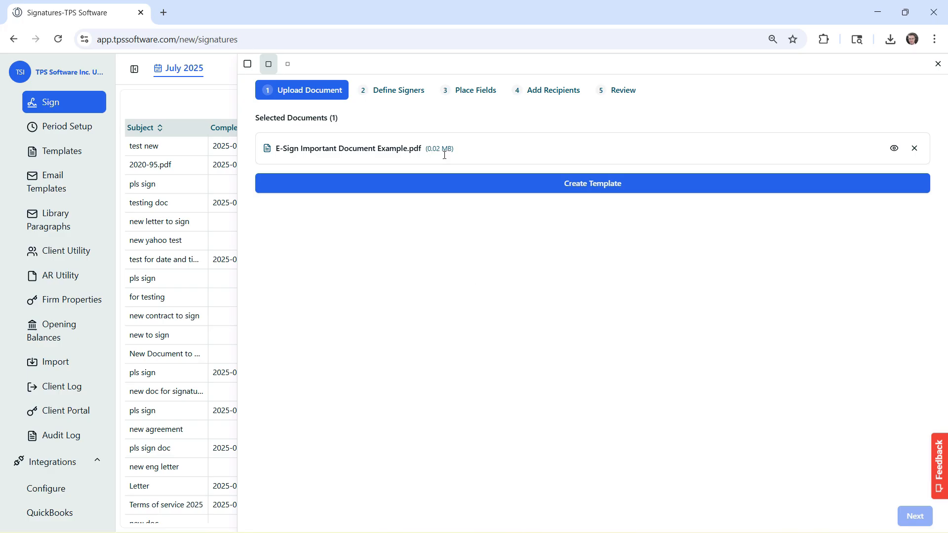
left_click(894, 149)
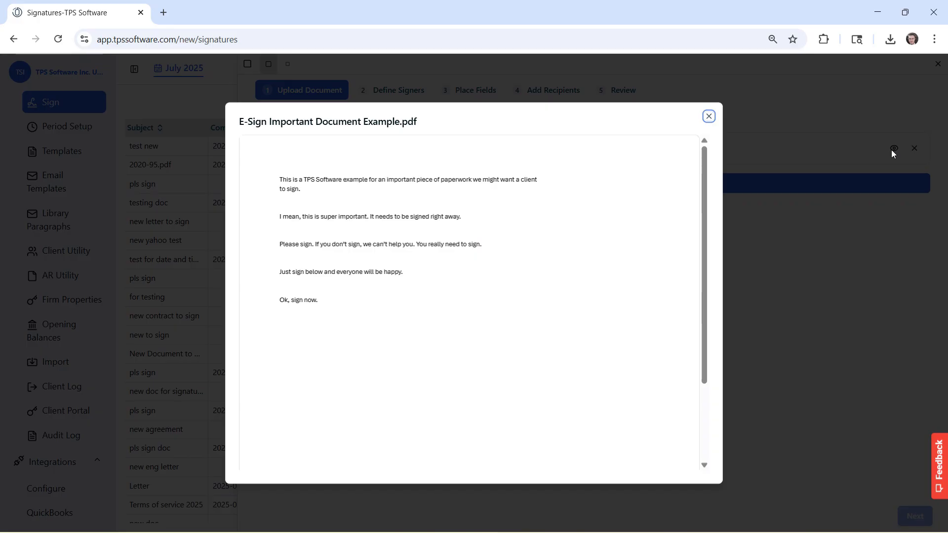
left_click(708, 116)
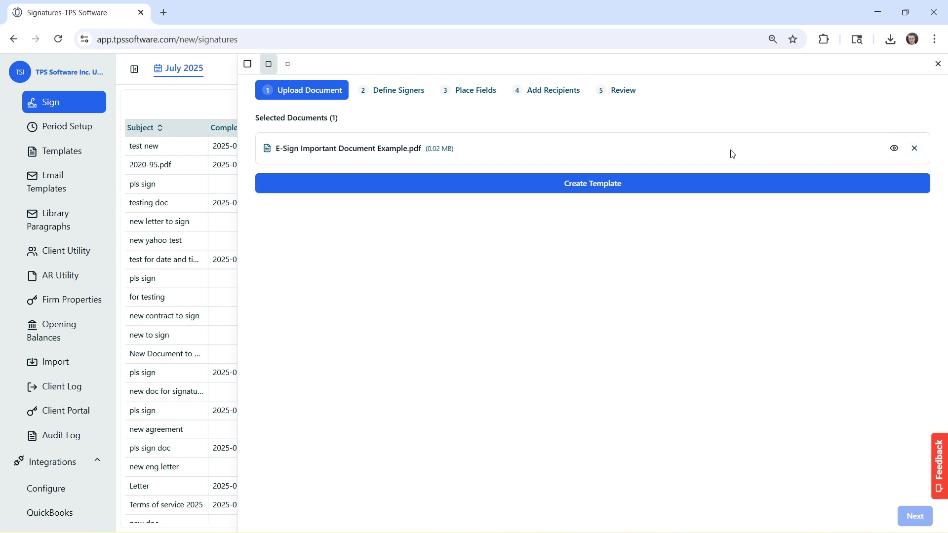
Create the template, choose the 2 signers option, and proceed to field placement.
left_click(583, 189)
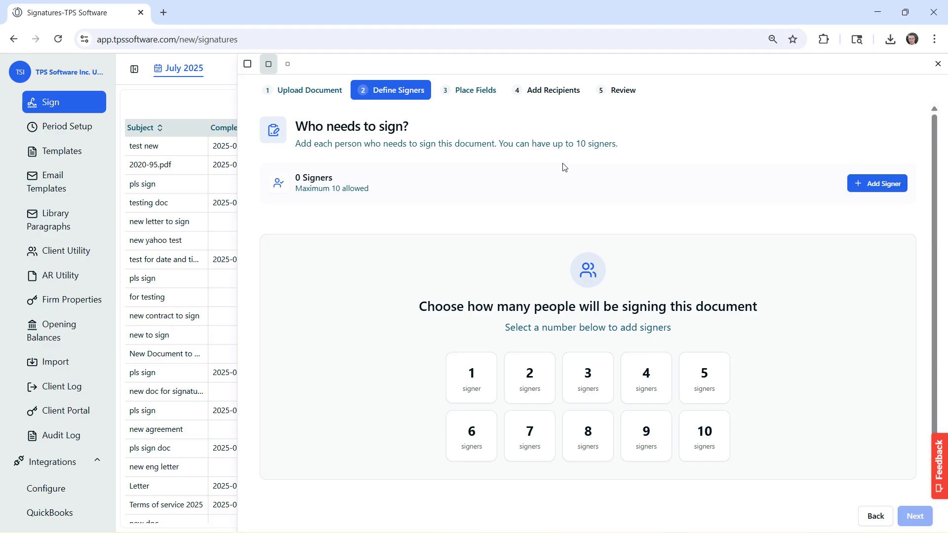
left_click(876, 185)
left_click(877, 185)
left_click(905, 285)
left_click(906, 237)
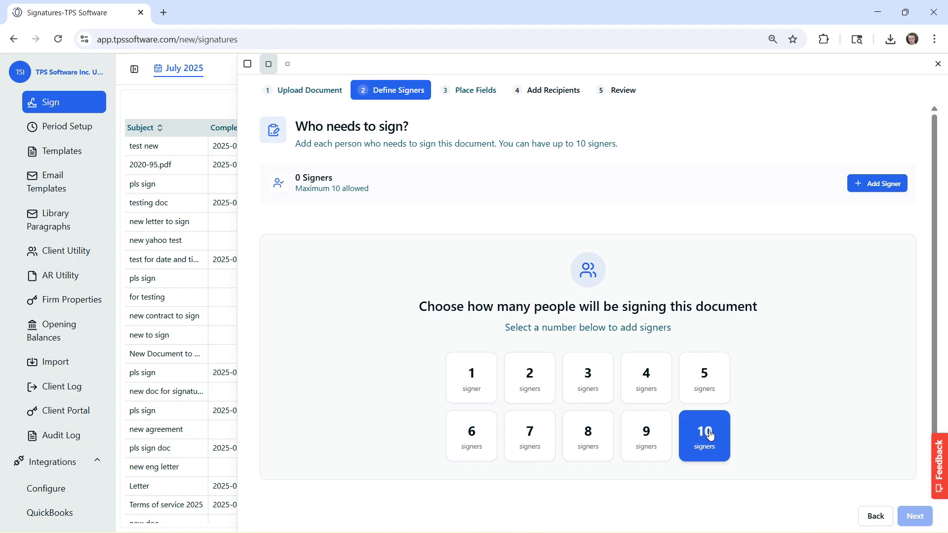
left_click(521, 385)
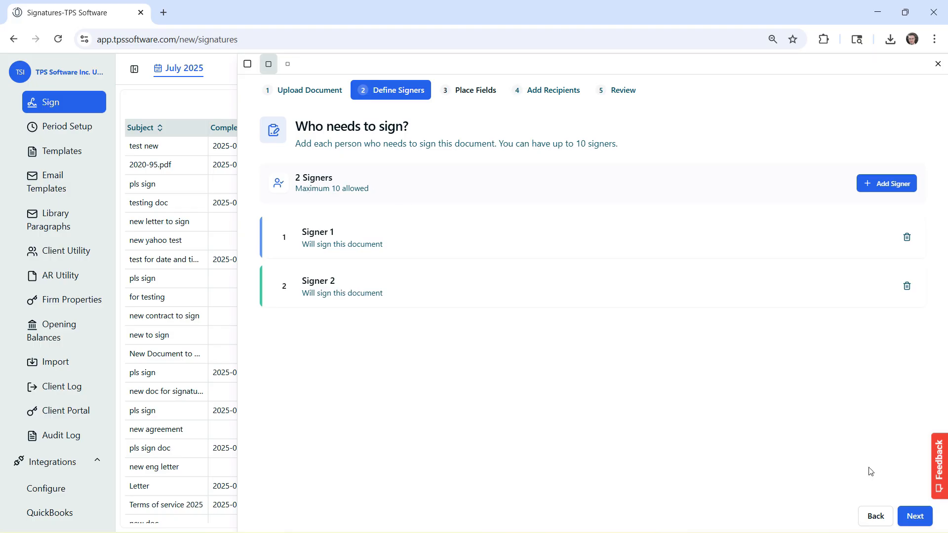
left_click(915, 516)
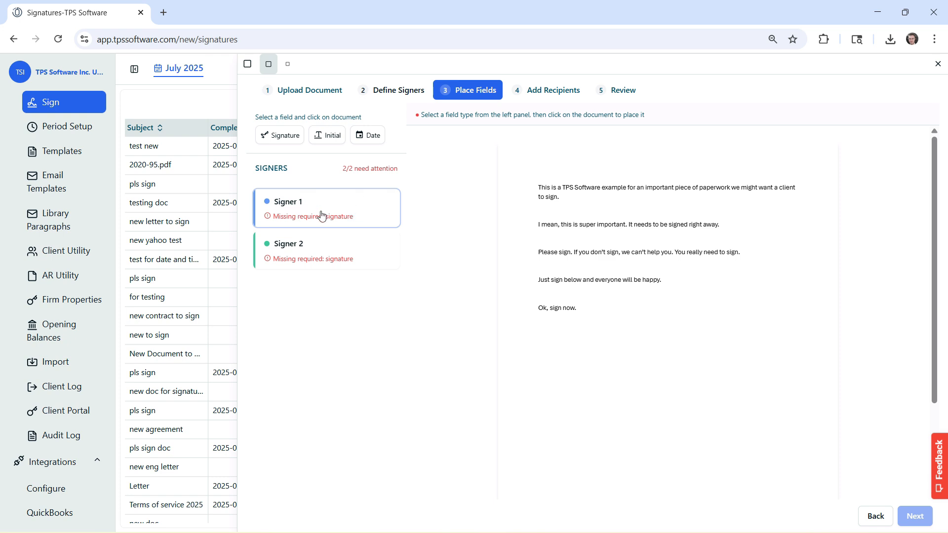
Place Initial fields for Signer 1 and Signer 2 side by side after 'to sign.'.
left_click(336, 140)
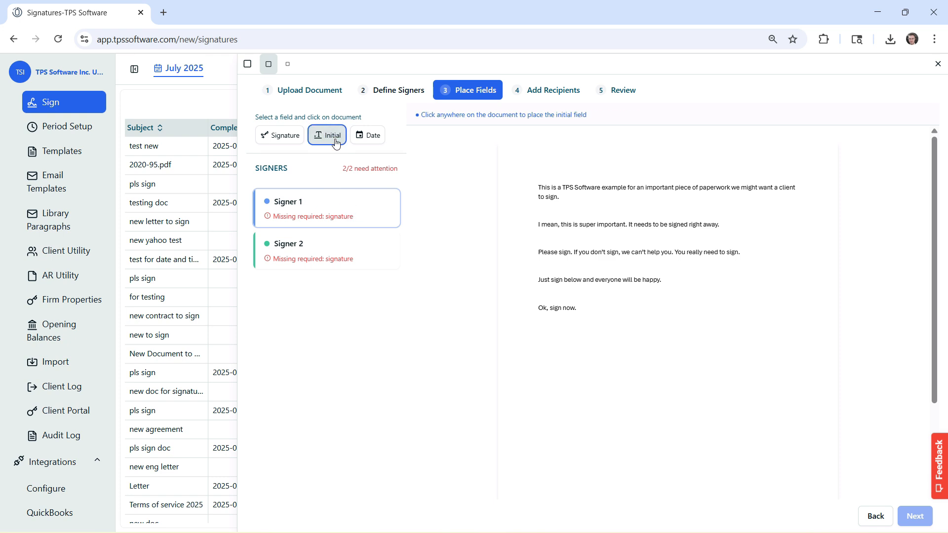
left_click(571, 197)
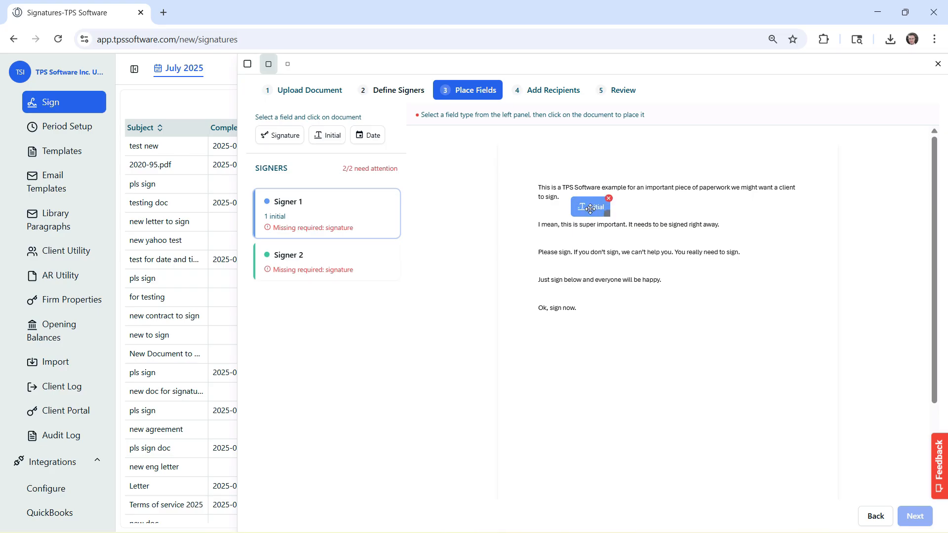
left_click_drag(592, 208, 586, 204)
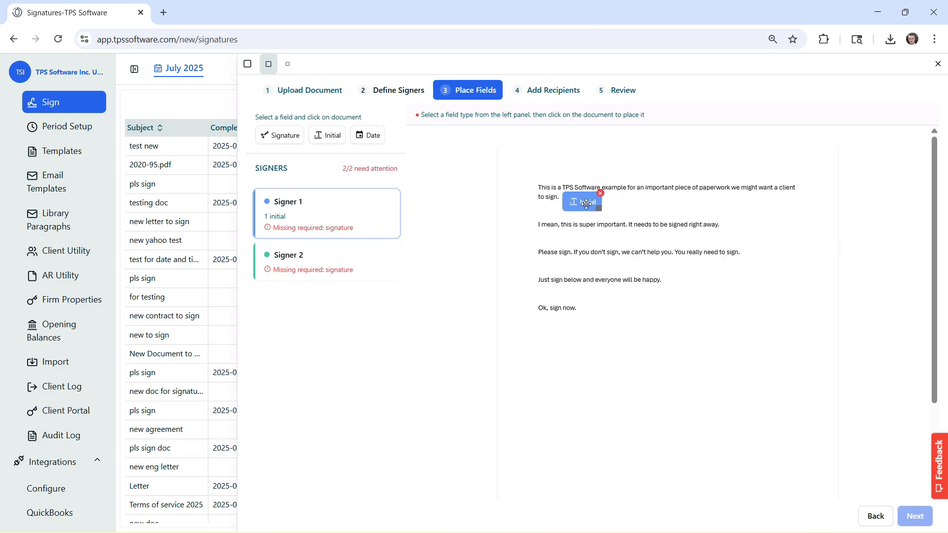
left_click(322, 261)
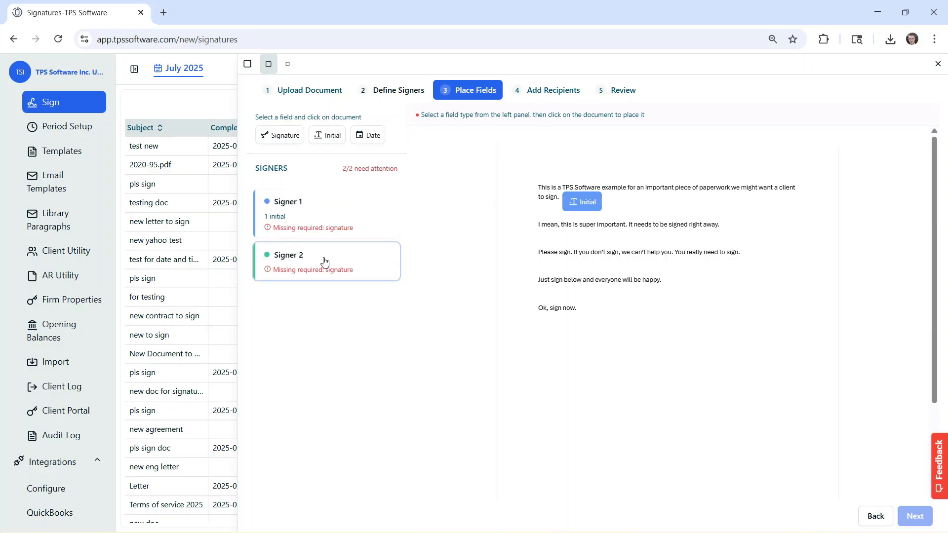
left_click(332, 140)
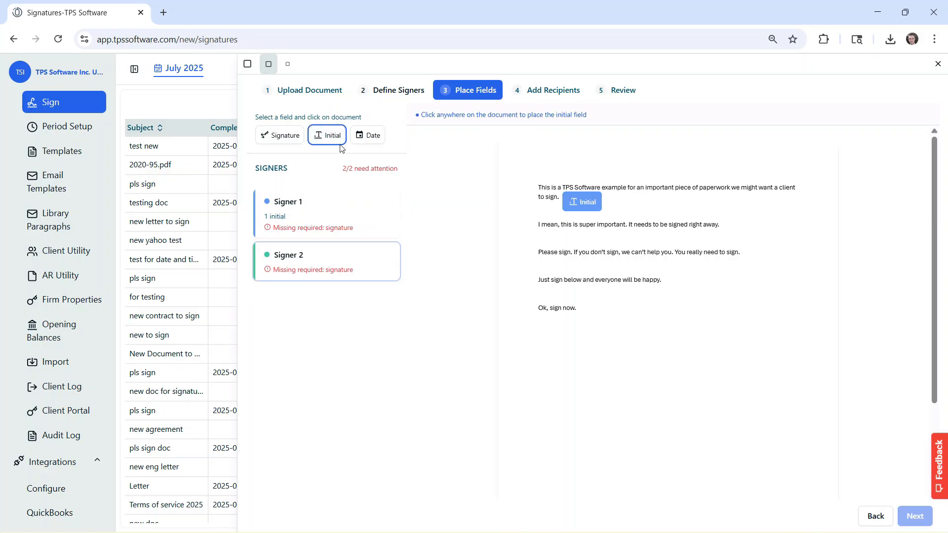
left_click(615, 201)
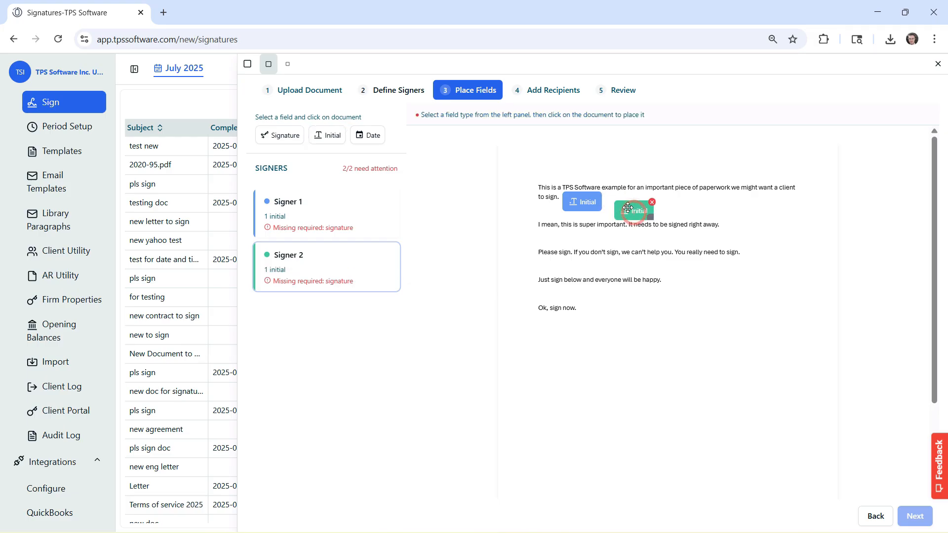
left_click_drag(624, 204, 626, 202)
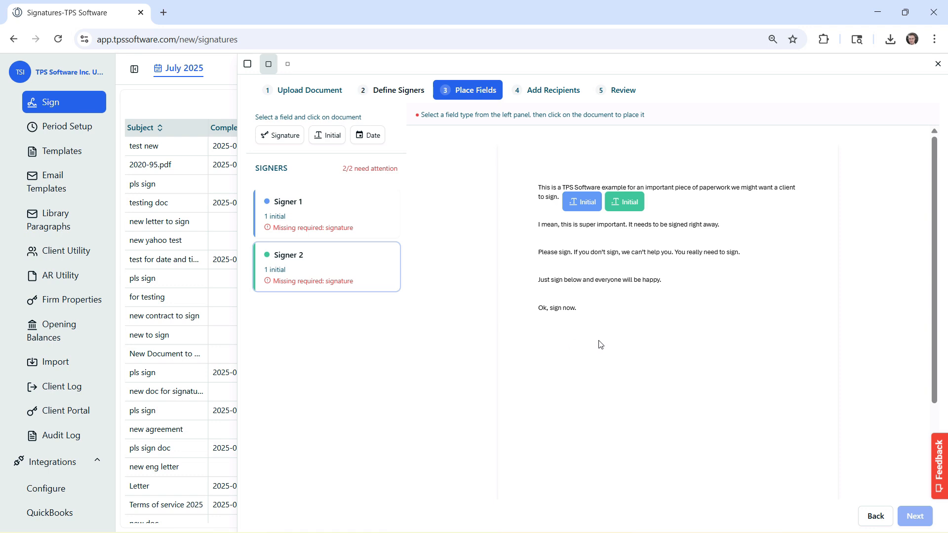
left_click(328, 212)
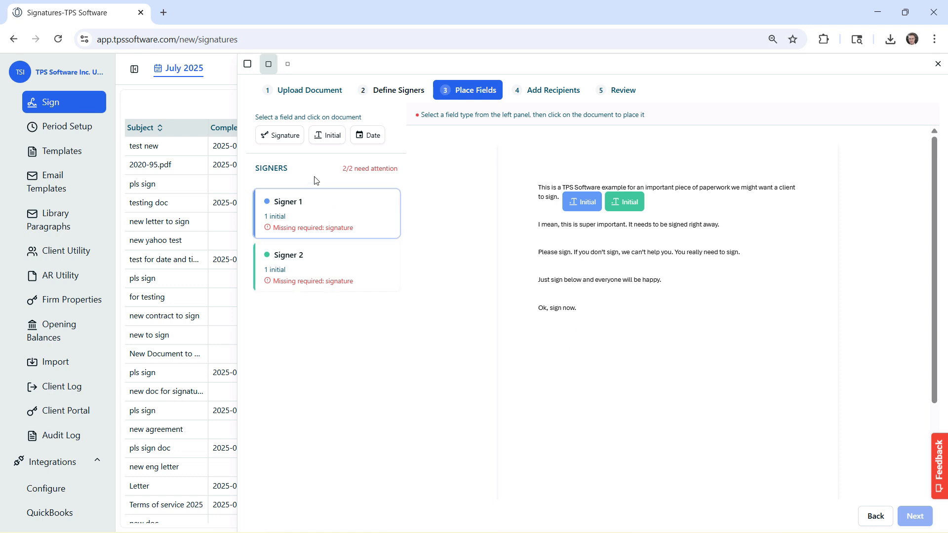
Place Signer 1's Signature field under 'Ok, sign now.' with a Date field aligned beneath it.
left_click(286, 137)
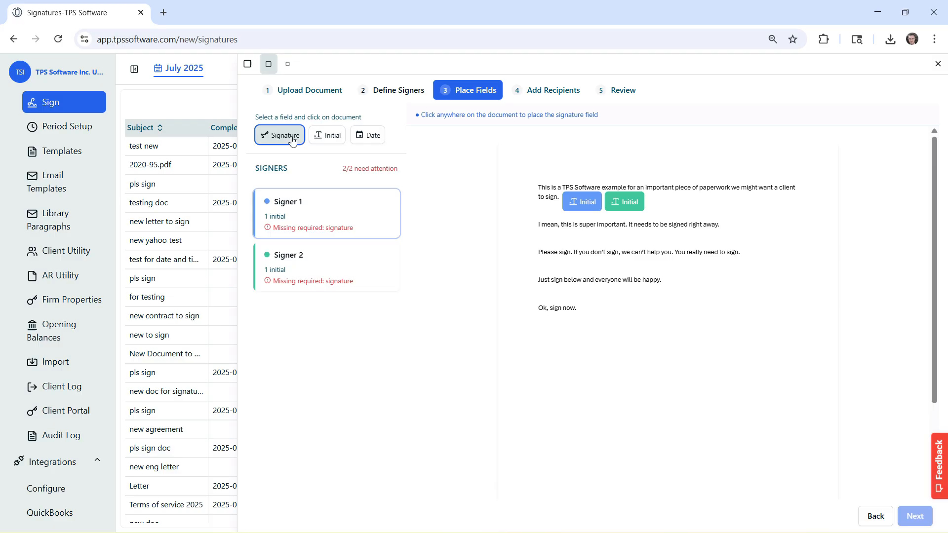
left_click(543, 334)
left_click_drag(558, 342, 554, 340)
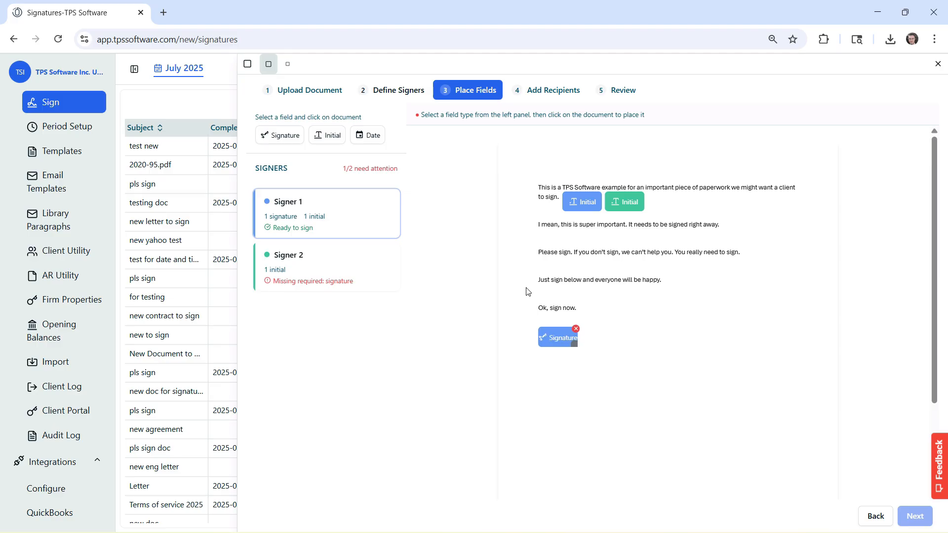
left_click(370, 141)
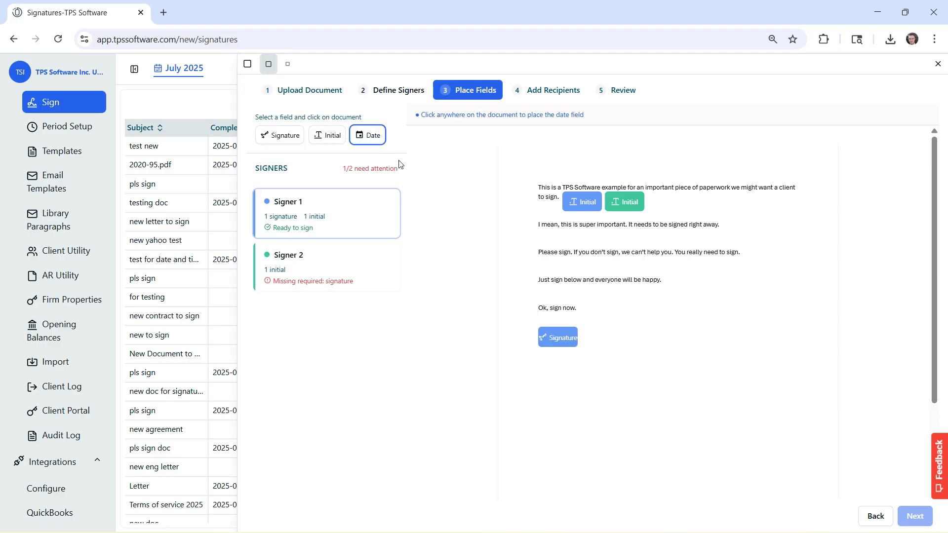
left_click(553, 362)
left_click_drag(564, 366, 560, 359)
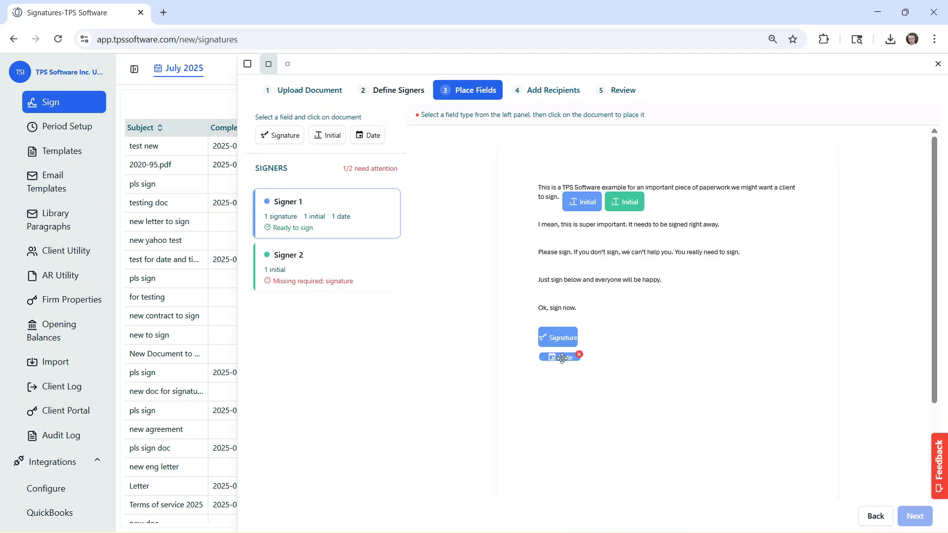
Add Signer 2's Signature and Date fields to the right of Signer 1's.
left_click(328, 260)
left_click(281, 134)
left_click(622, 334)
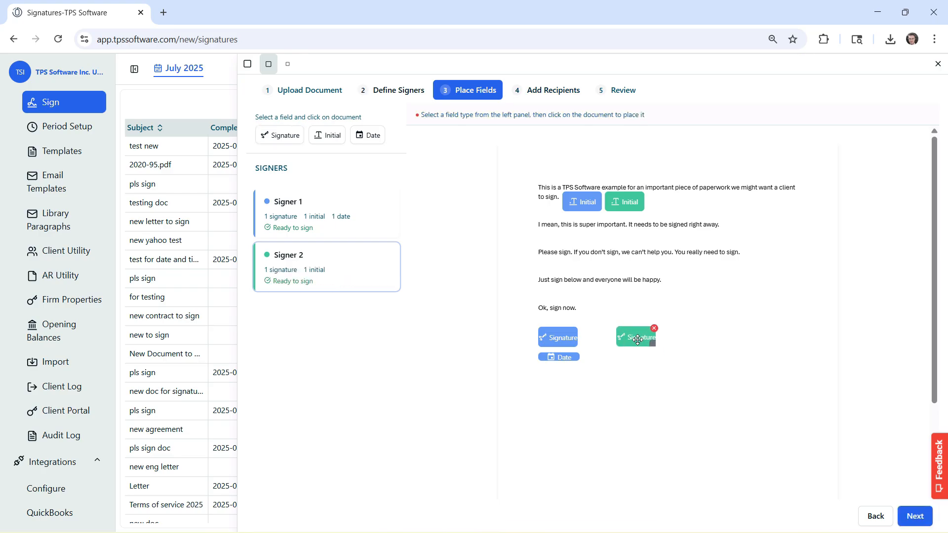
left_click(368, 135)
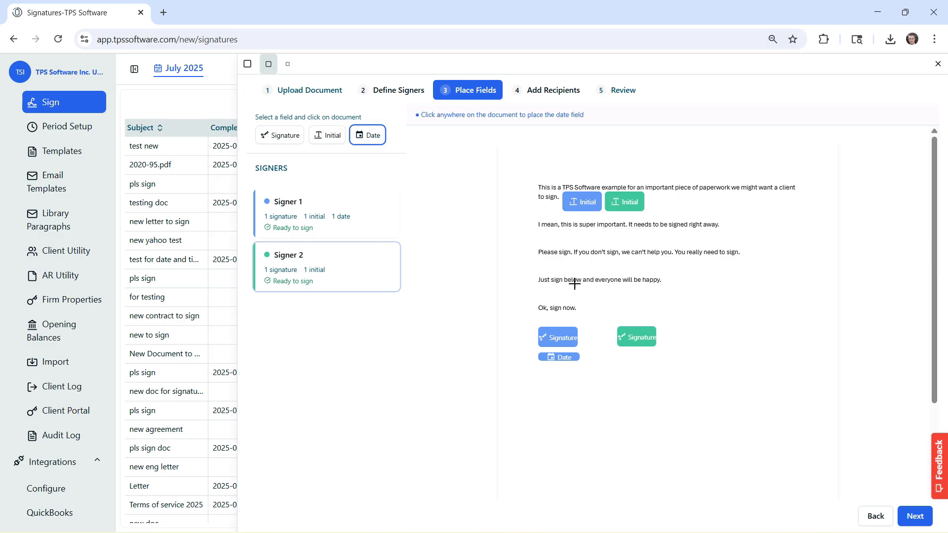
left_click(637, 355)
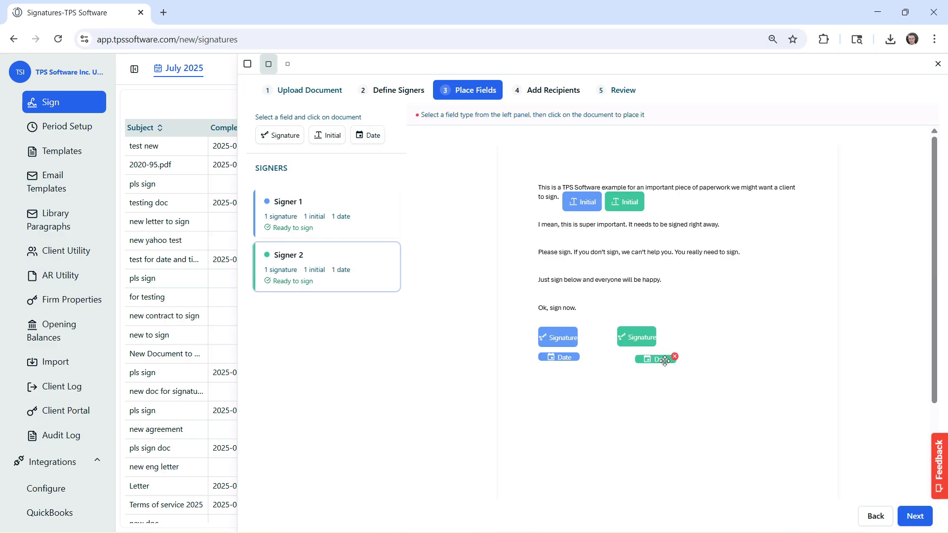
left_click_drag(665, 361, 648, 357)
left_click(473, 301)
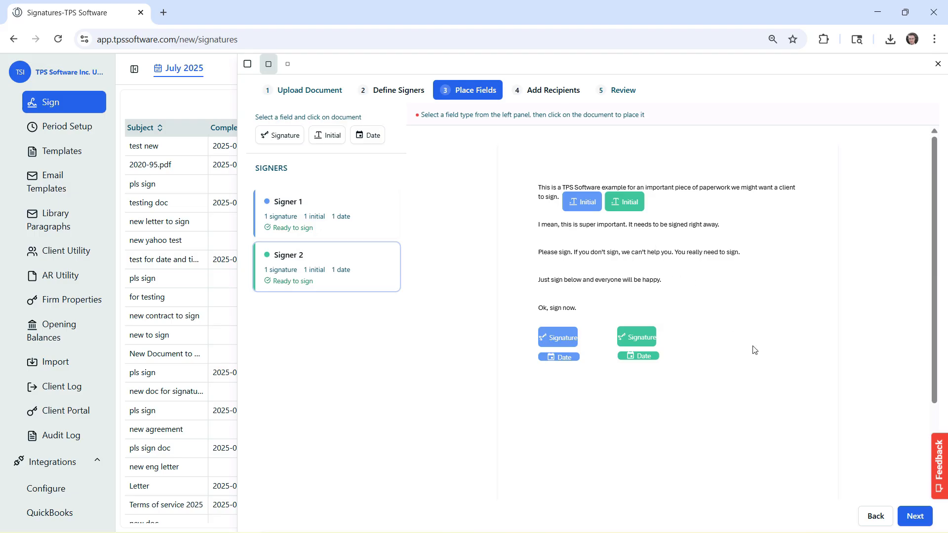
Advance to Add Recipients and select Audio King as the client.
left_click(914, 515)
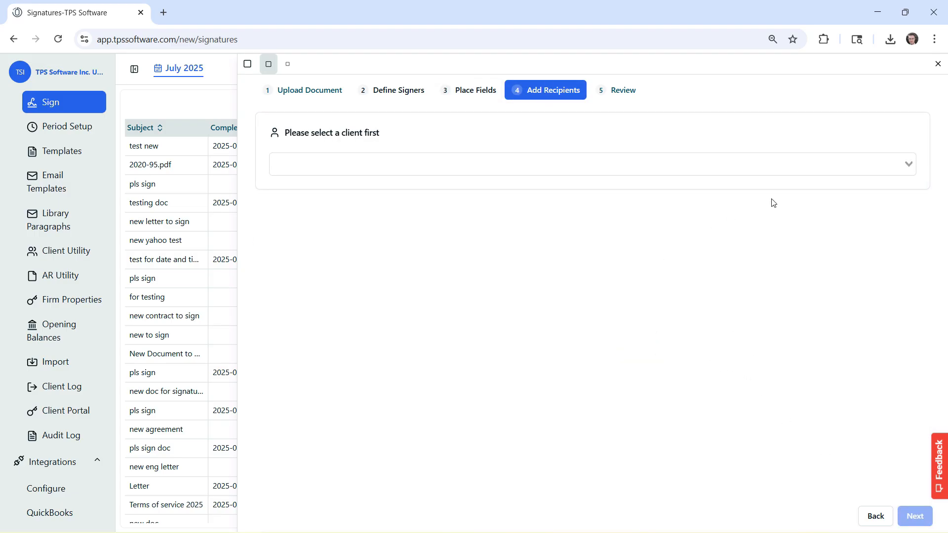
left_click(857, 166)
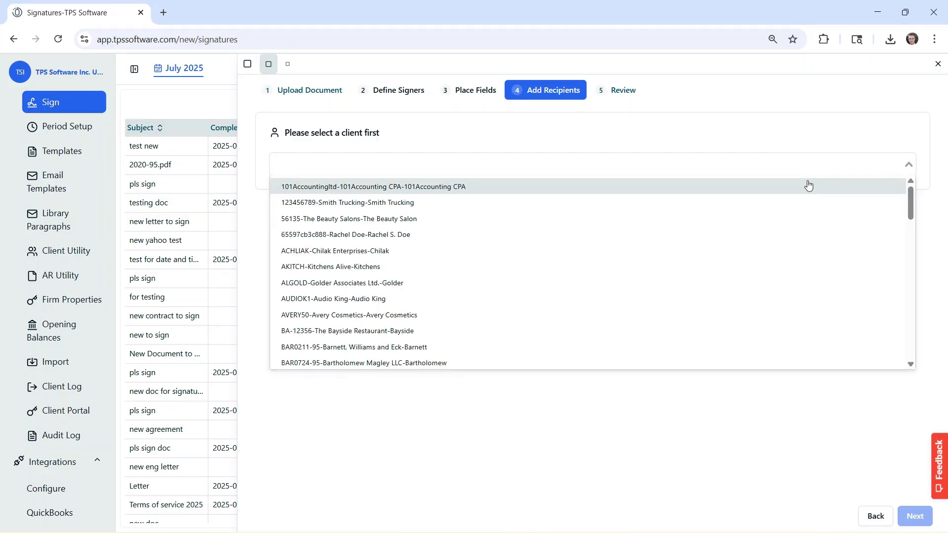
left_click(611, 299)
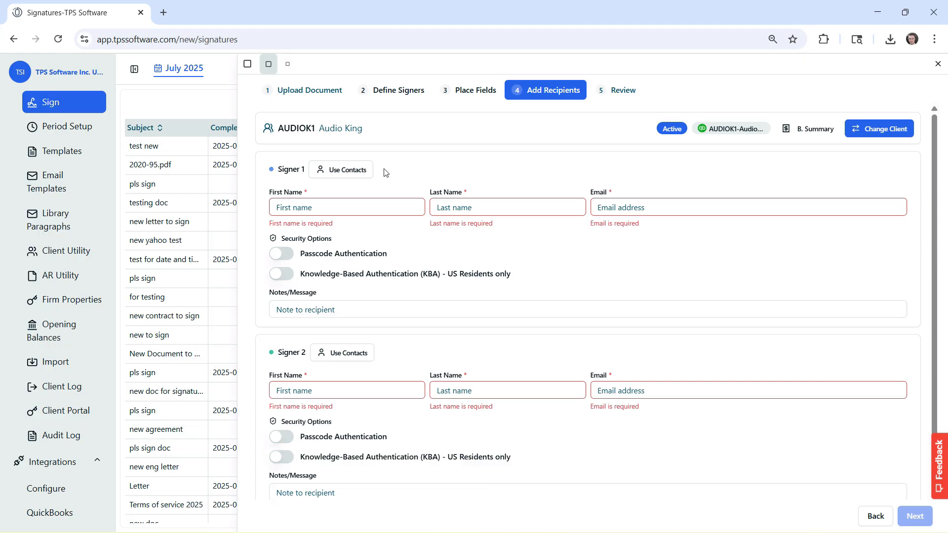
Fill Signer 1 from Audio King's Owner contact in the contacts list.
left_click(349, 171)
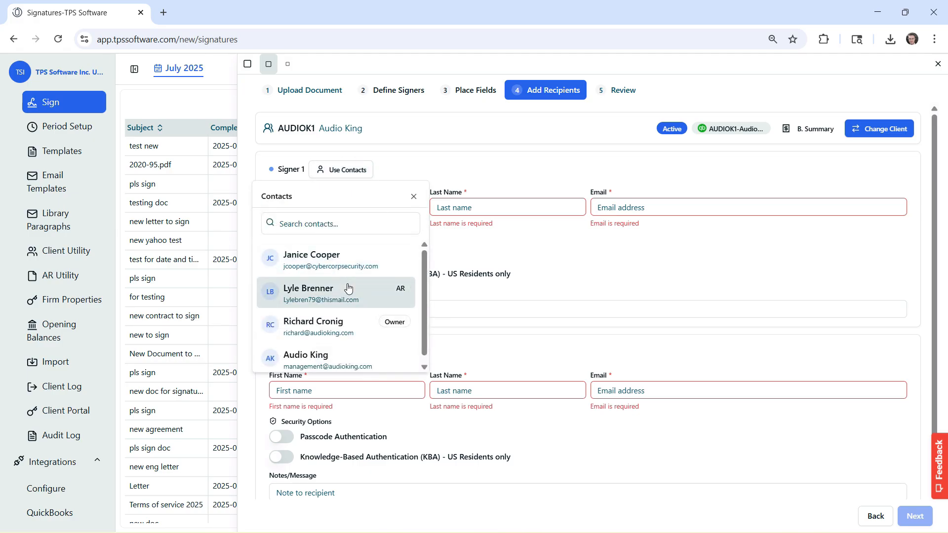
scroll(345, 289, "down", 1)
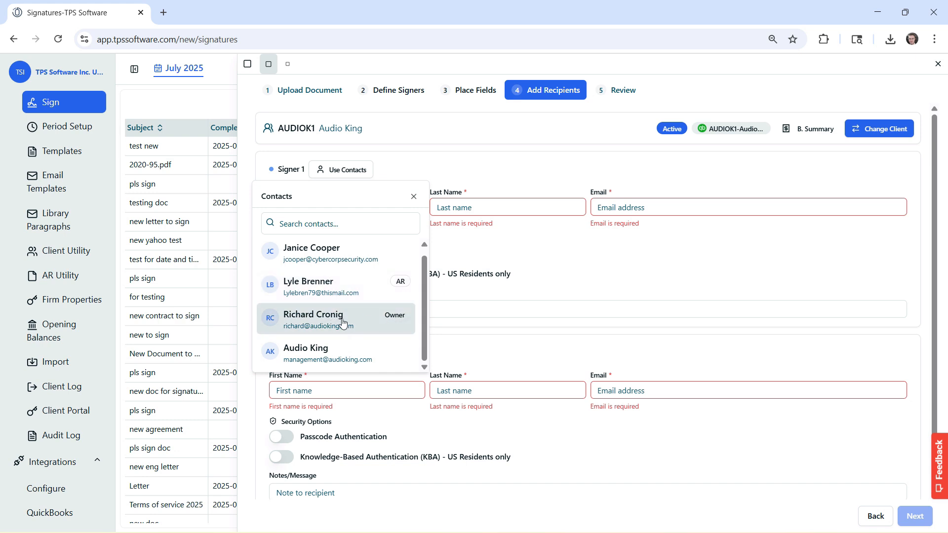
left_click(331, 325)
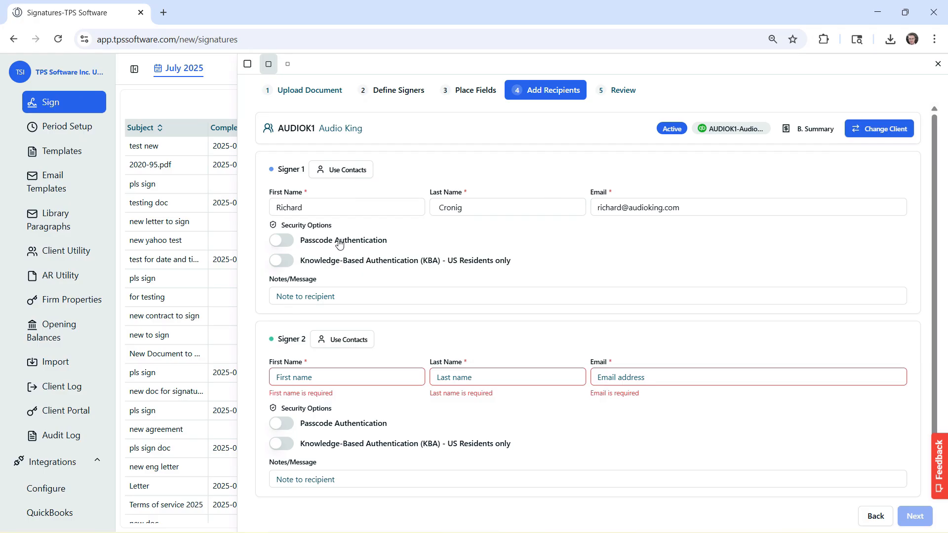
Turn on Passcode Authentication for Signer 1 and enter the signer's passcode.
left_click(285, 241)
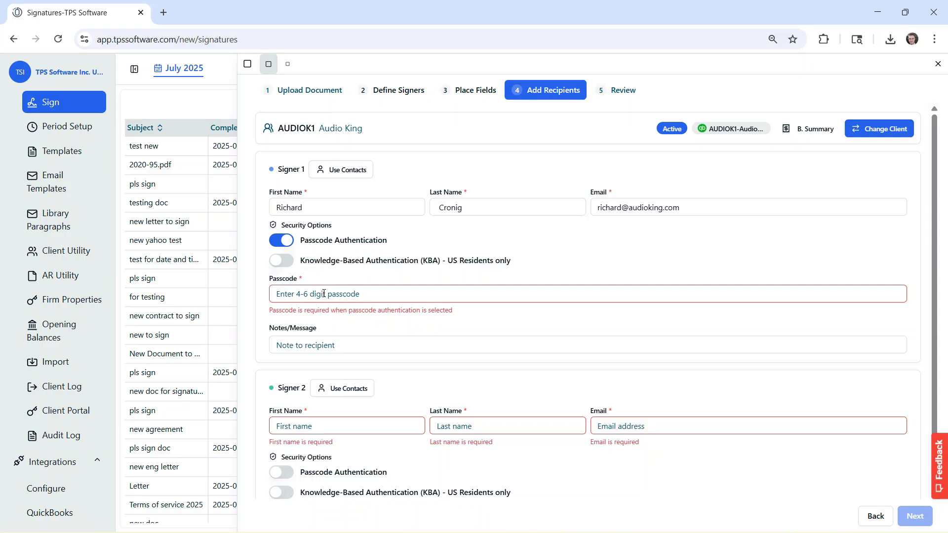
left_click(324, 294)
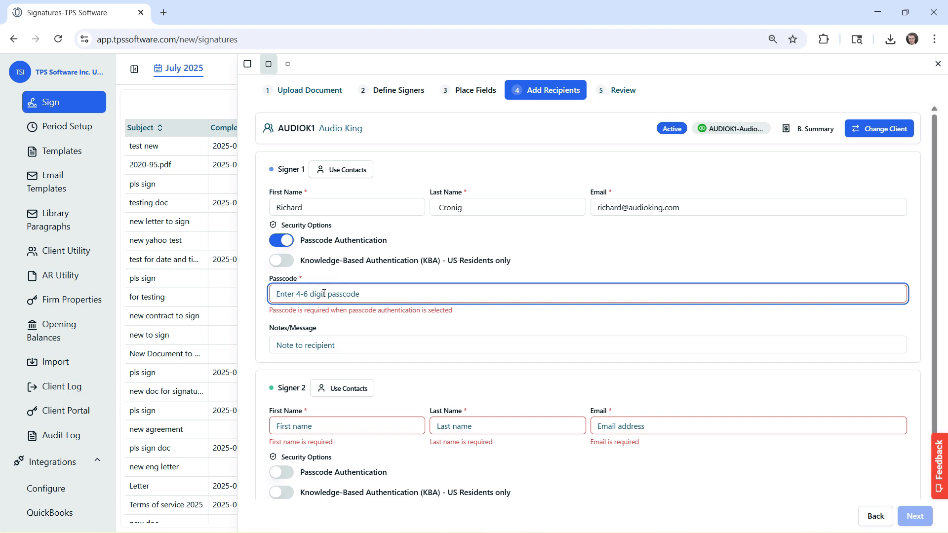
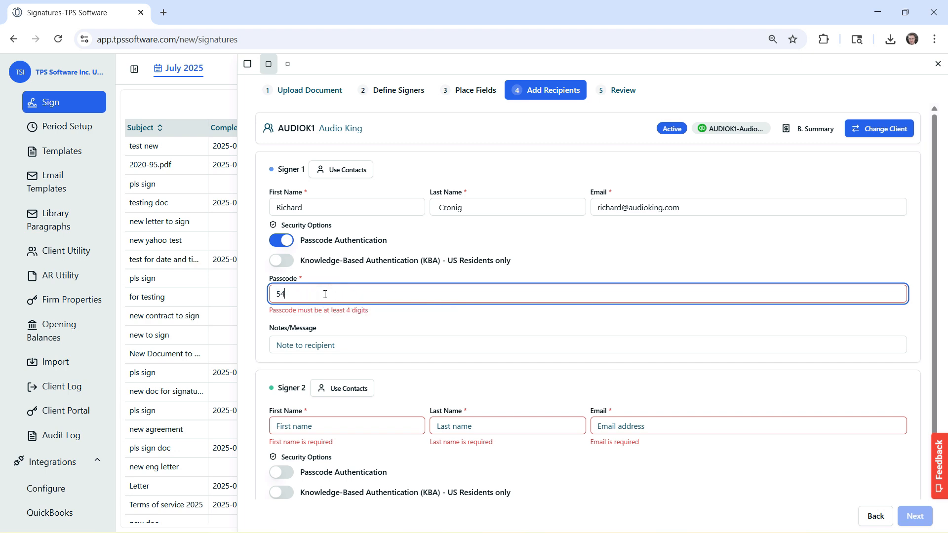
left_click(414, 246)
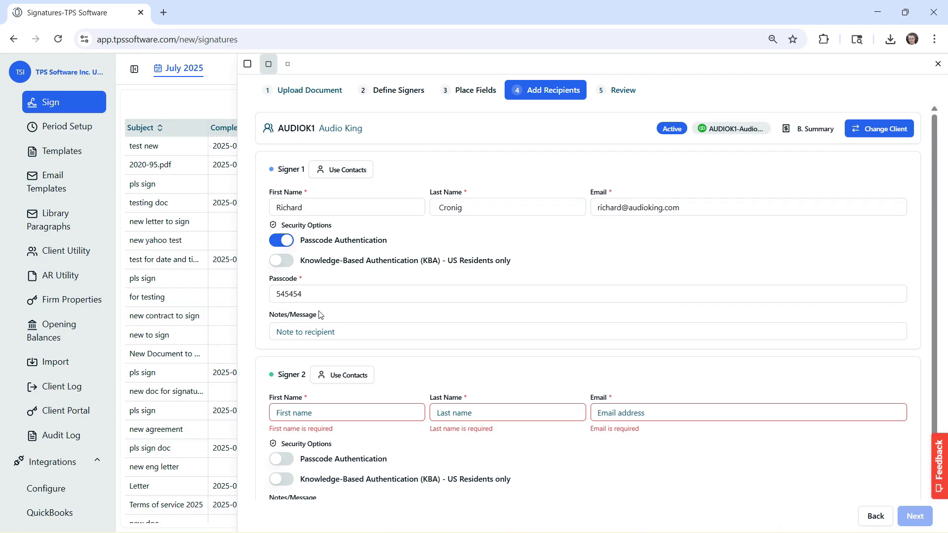
Paste a note into Notes/Message asking Signer 1 to sign with the phoned passcode.
left_click(300, 332)
type("Hi Richard. This is the form we spoke about over the phone. Please sign and get back to me. Use the passcode I gave you over the phone.")
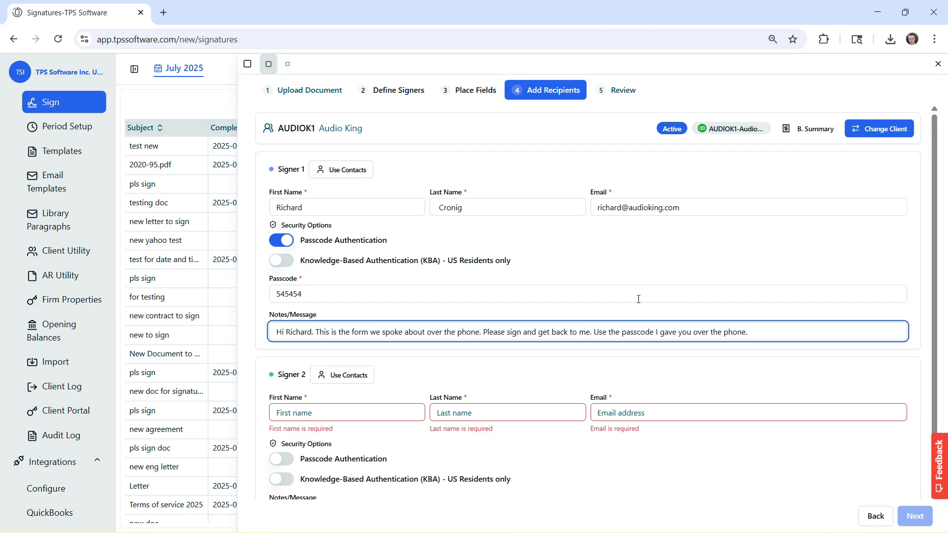
scroll(637, 300, "down", 1)
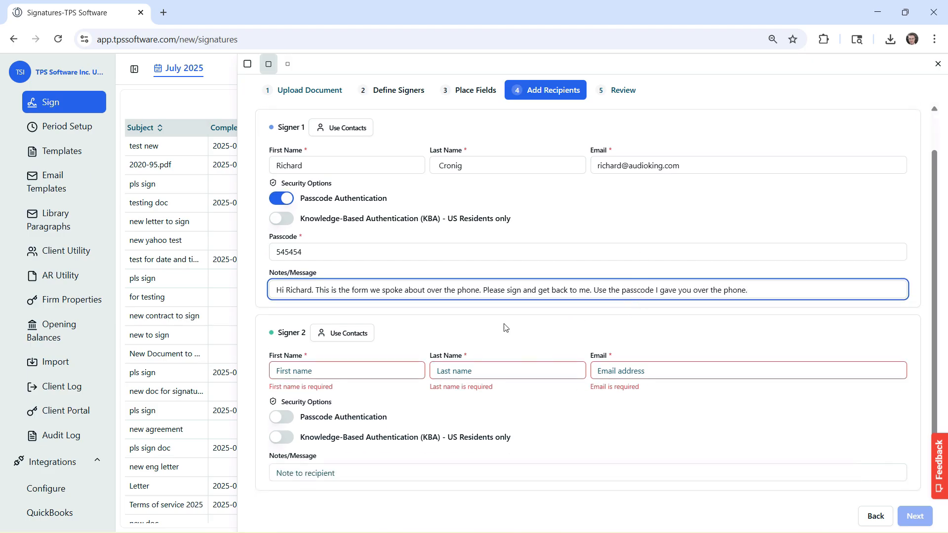
Enter the second signer's name and e-mail, enable Passcode Authentication and set their passcode.
left_click(364, 370)
key("Tab")
key("Tab")
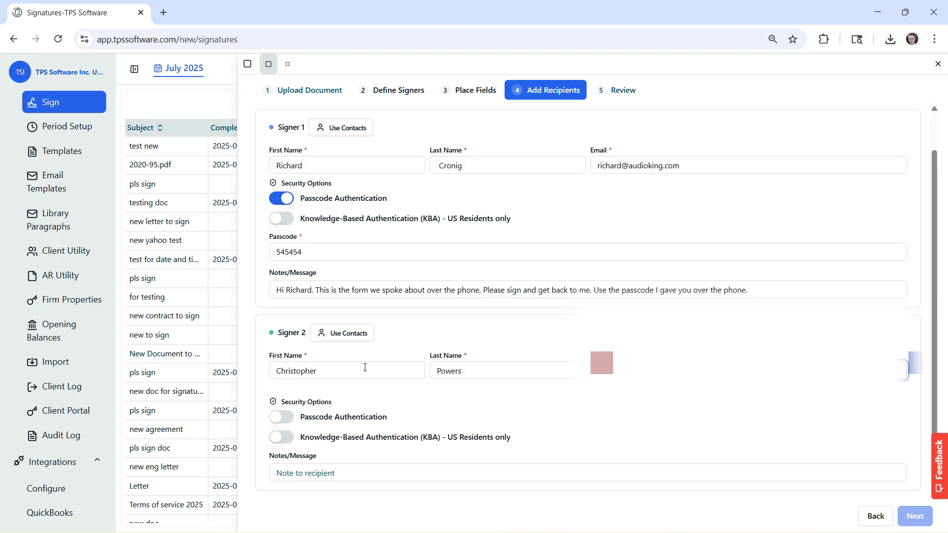
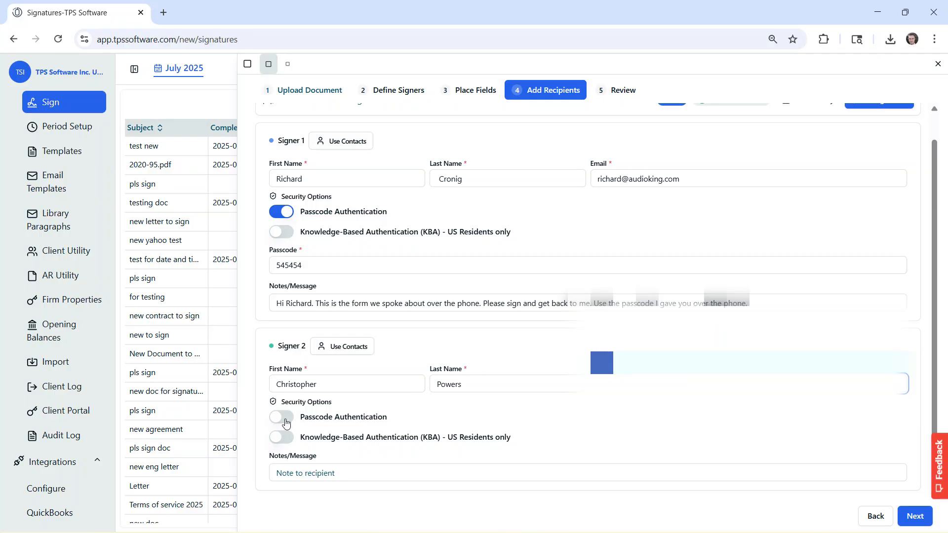
left_click(285, 422)
left_click(352, 472)
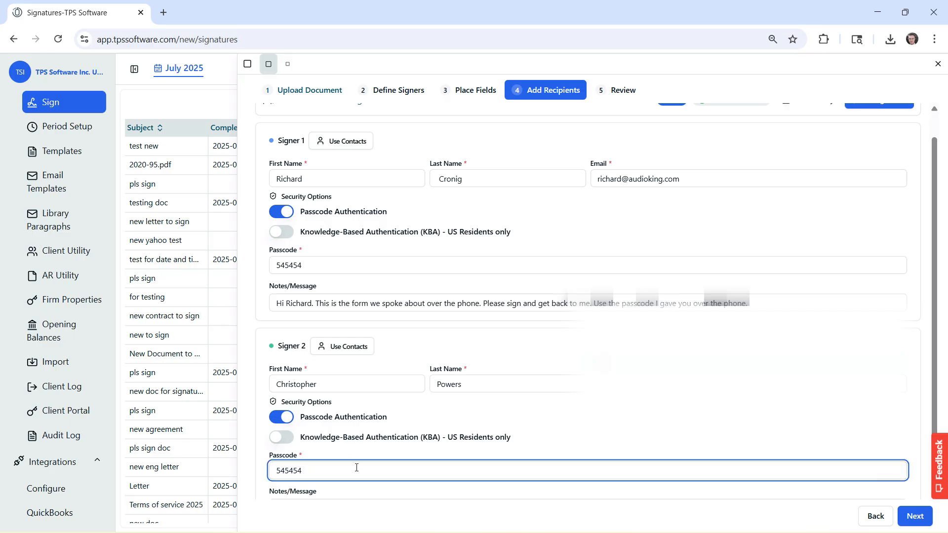
Paste the same note for the second signer, changing the greeting to their first name.
scroll(427, 423, "down", 1)
left_click(328, 474)
type("Hi Richard. This is the form we spoke about over the phone. Please sign and get back to me. Use the passcode I gave you over the phone.")
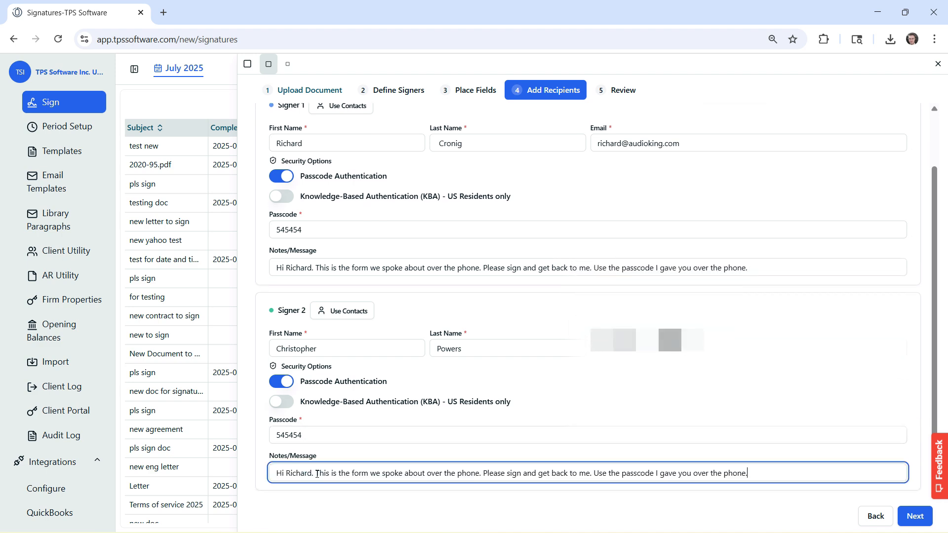
left_click_drag(289, 475, 311, 473)
type("Christopher")
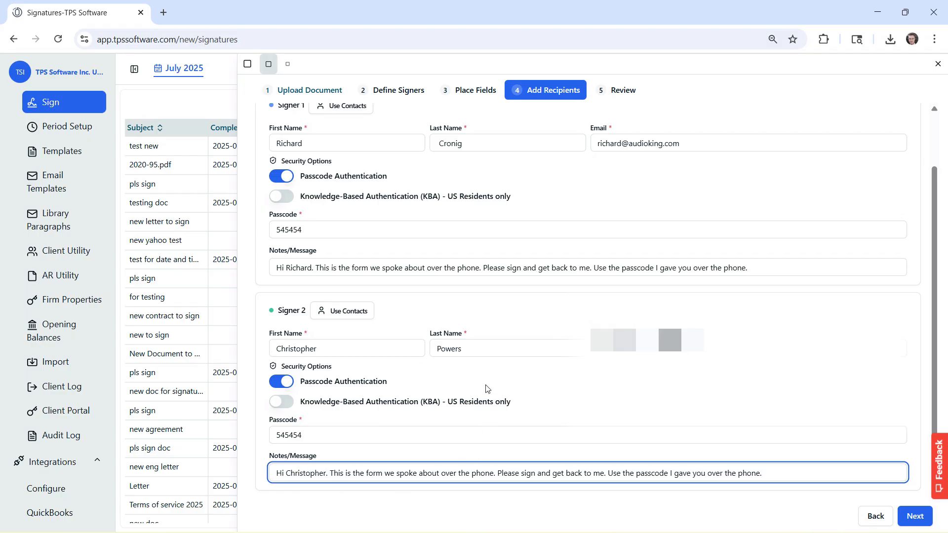
scroll(481, 391, "up", 2)
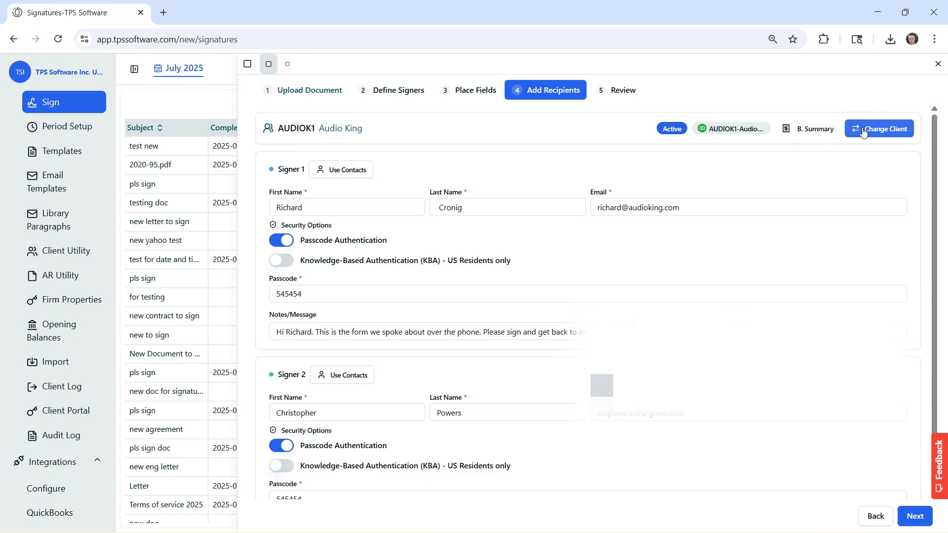
scroll(862, 236, "down", 1)
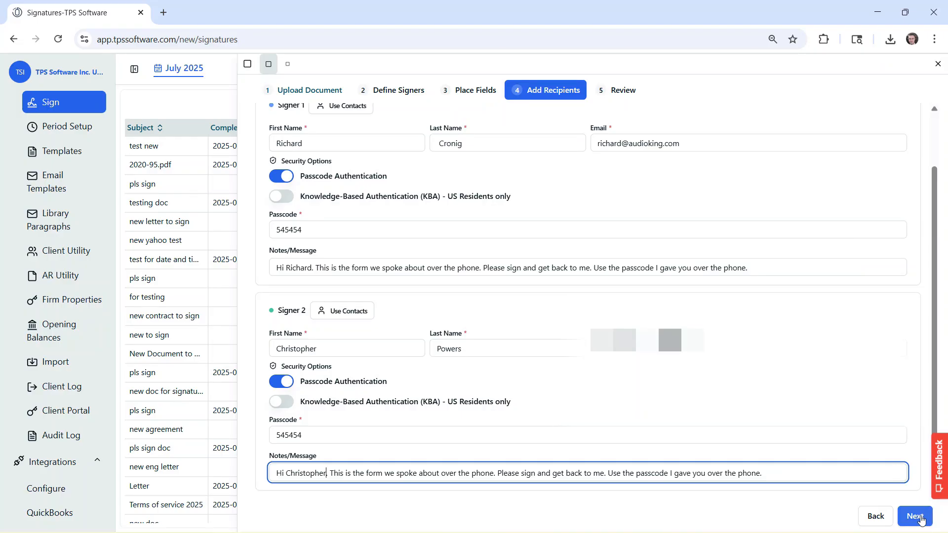
Give the envelope subject 'Most Important Document', use the suggested sender name, confirm and send it.
left_click(916, 517)
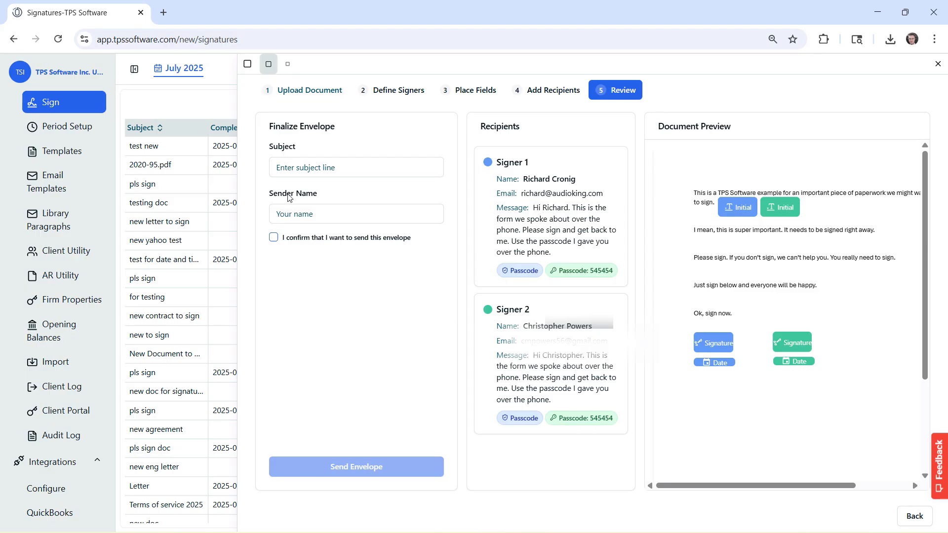
left_click(298, 168)
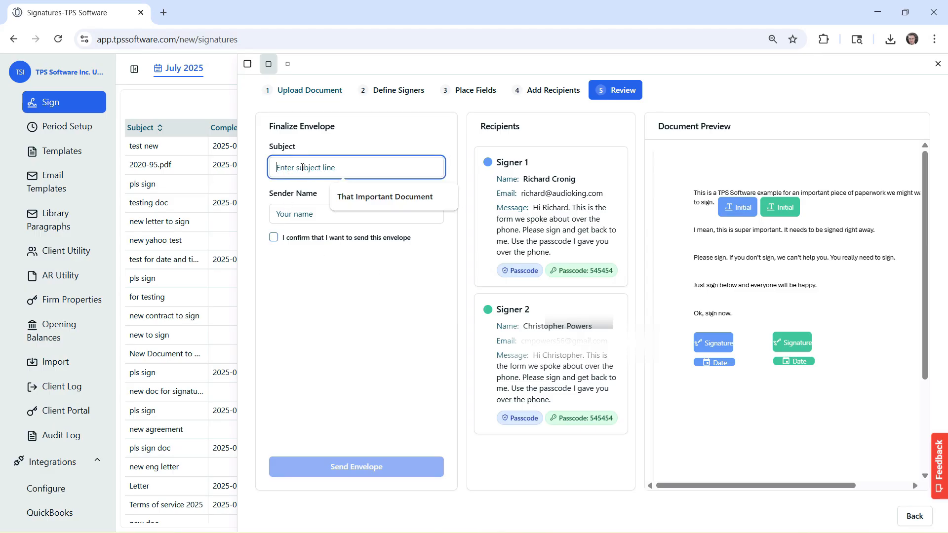
type("Mos")
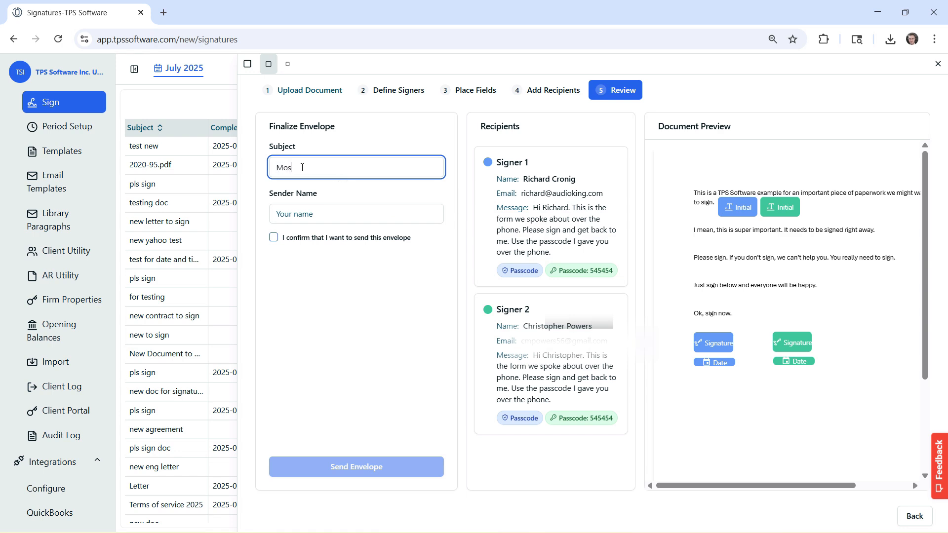
type("t Important Document")
left_click(319, 213)
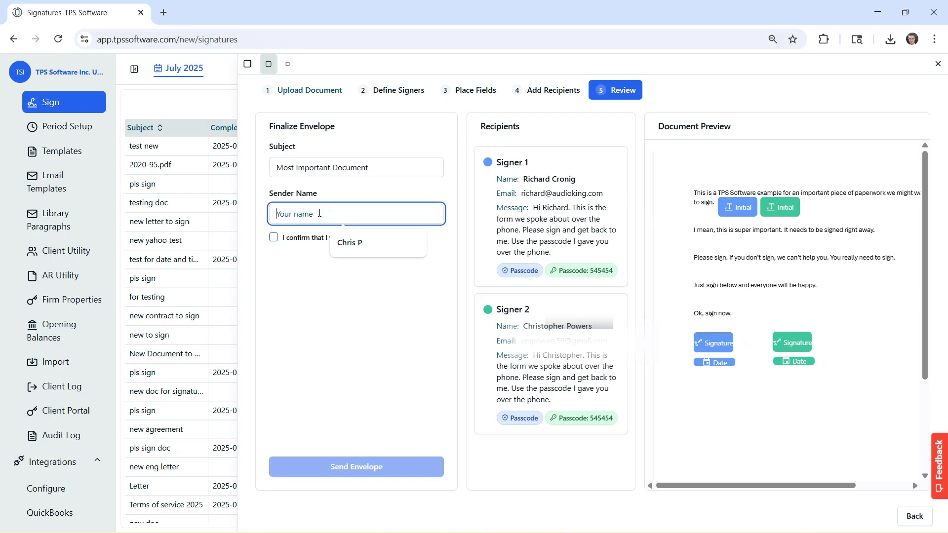
key("Down")
key("Return")
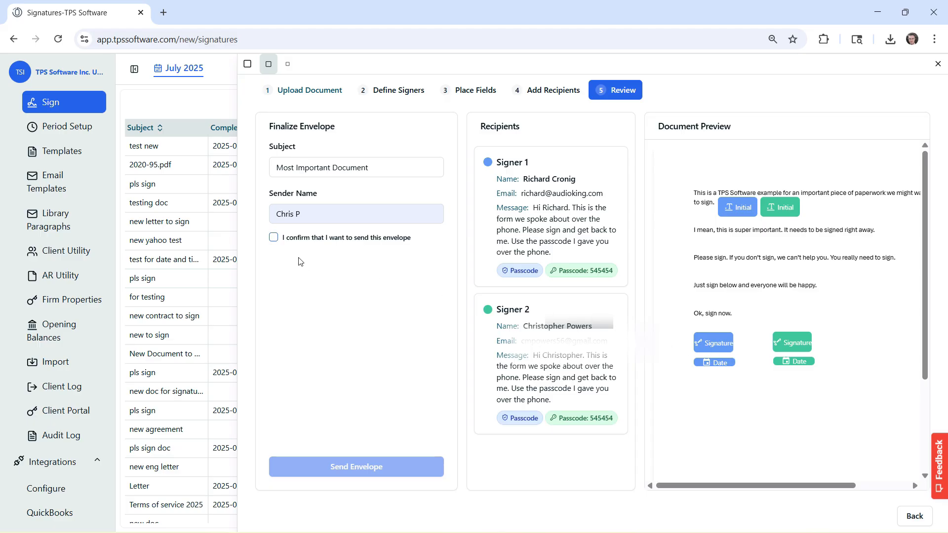
left_click(273, 238)
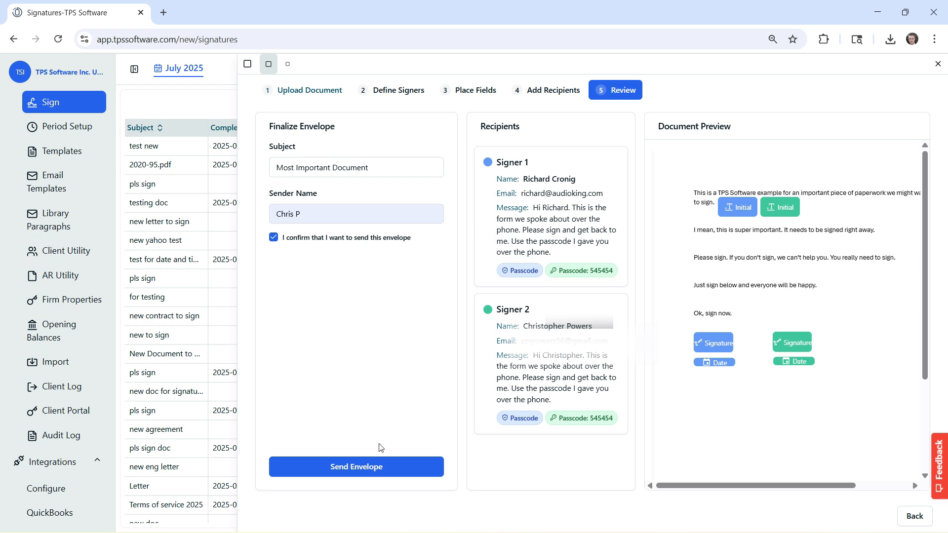
left_click(371, 467)
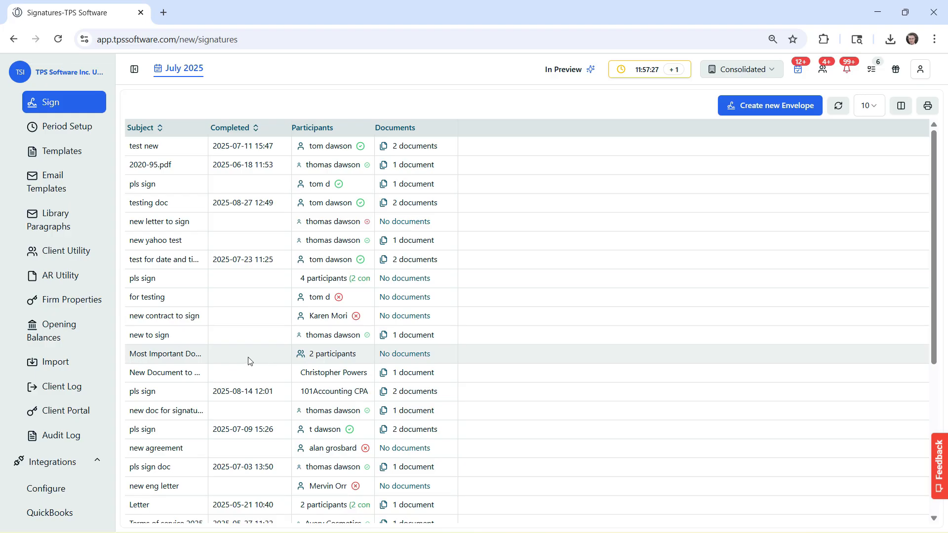
Inspect the '2 participants' cell of the Most Important Document row to see both signers pending.
mouse_move(318, 355)
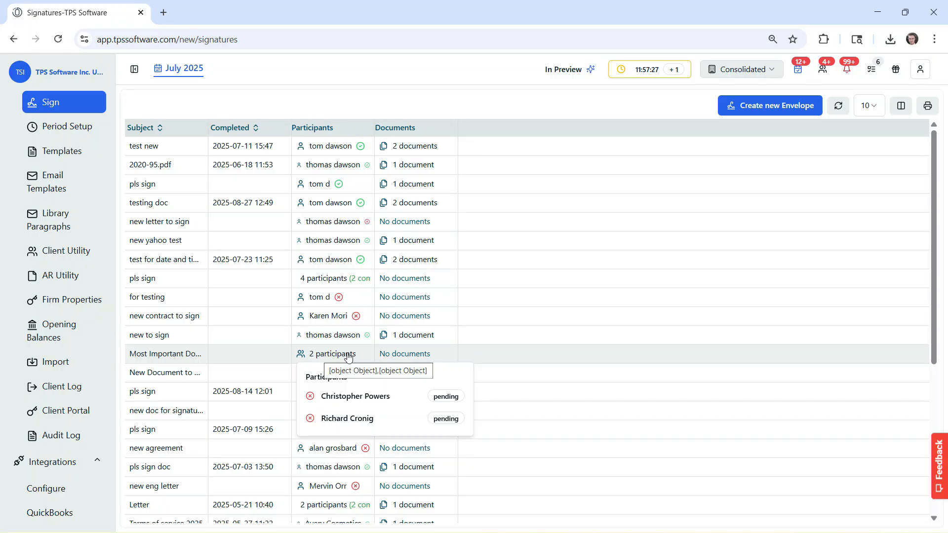
mouse_move(400, 357)
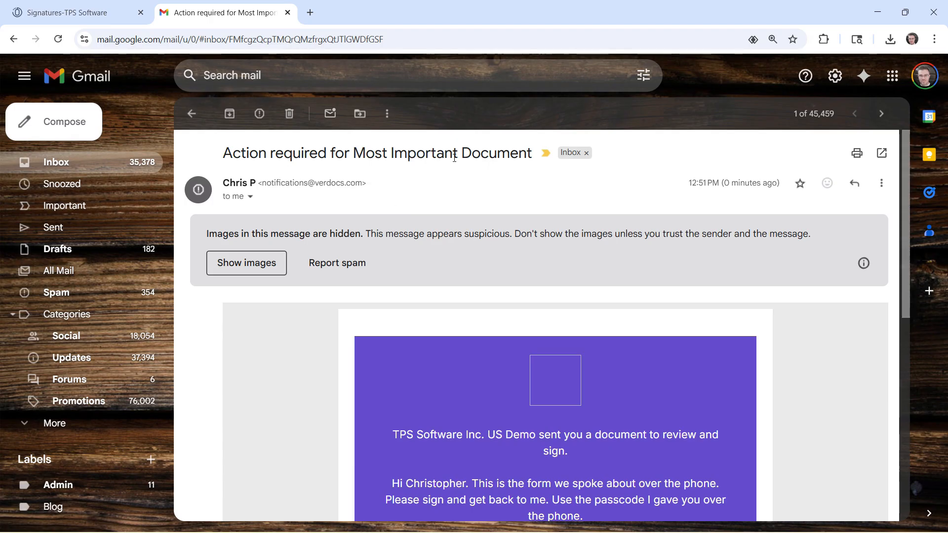
Scroll the Most Important Document request email down to its View Document button.
scroll(489, 195, "down", 2)
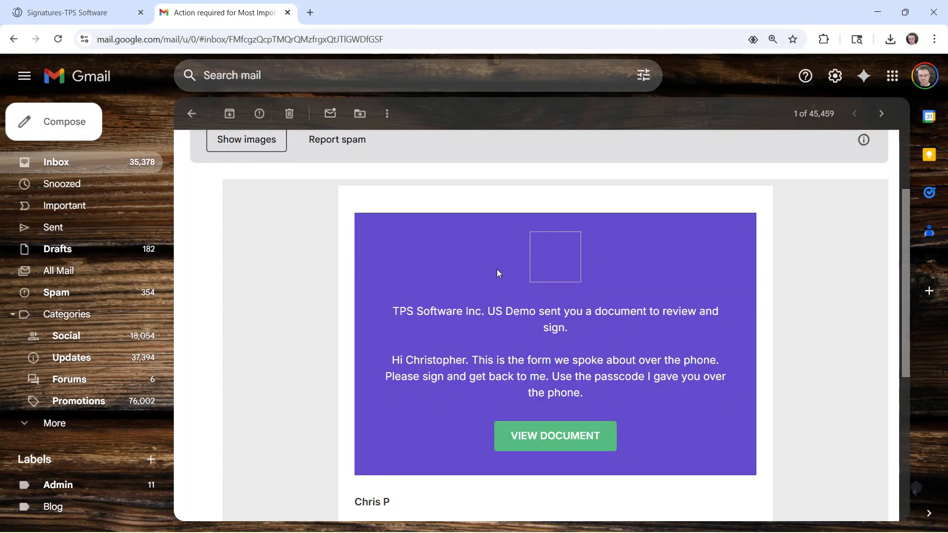
scroll(497, 268, "down", 1)
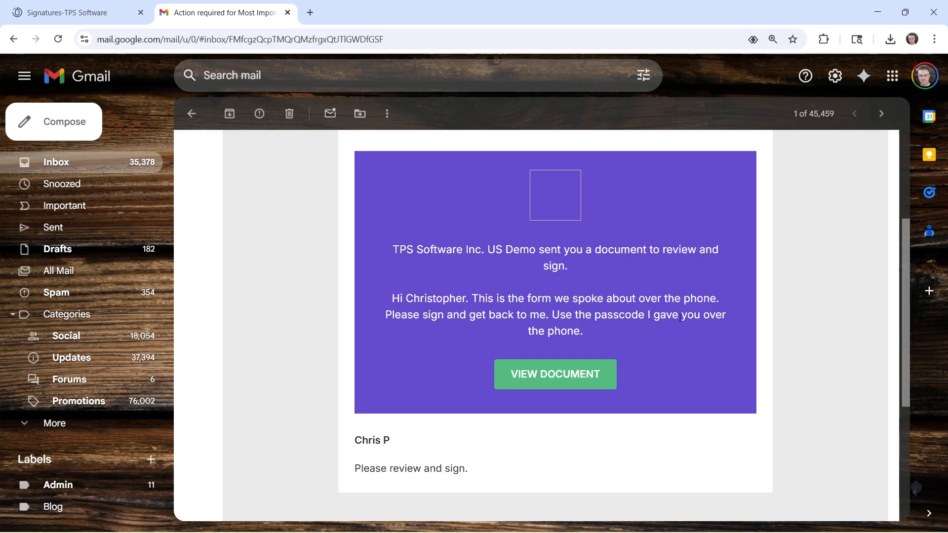
Open the signing link, accept the e-signature disclosures and unlock the document with the saved passcode.
left_click(554, 384)
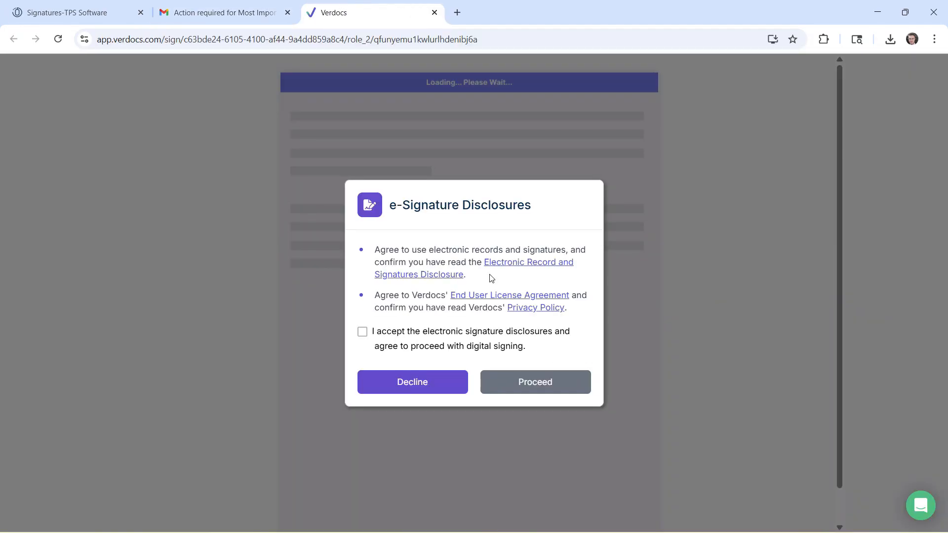
left_click(362, 332)
left_click(532, 389)
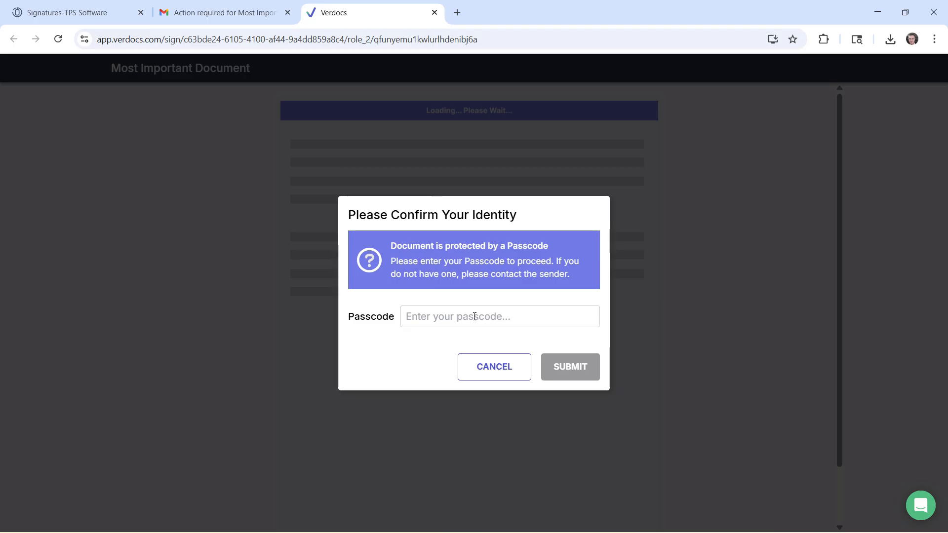
left_click(469, 318)
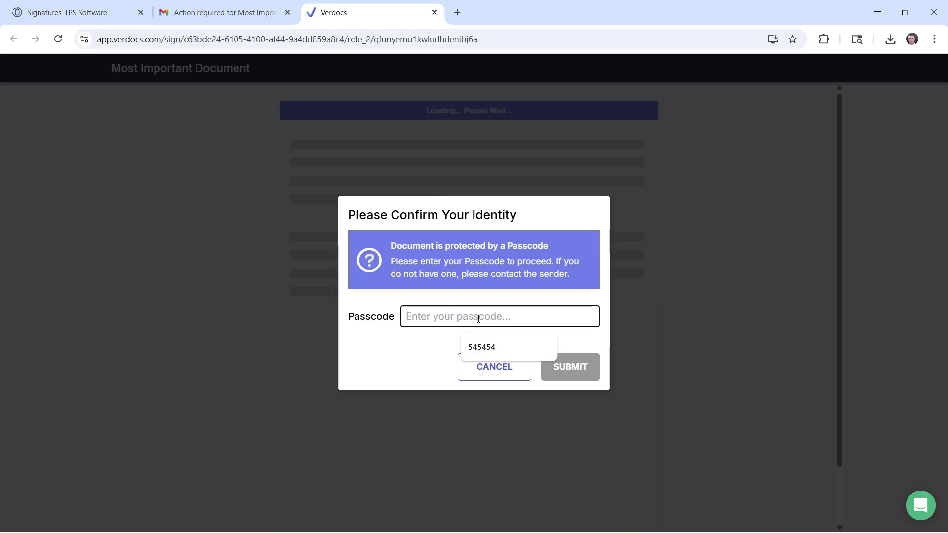
left_click(488, 347)
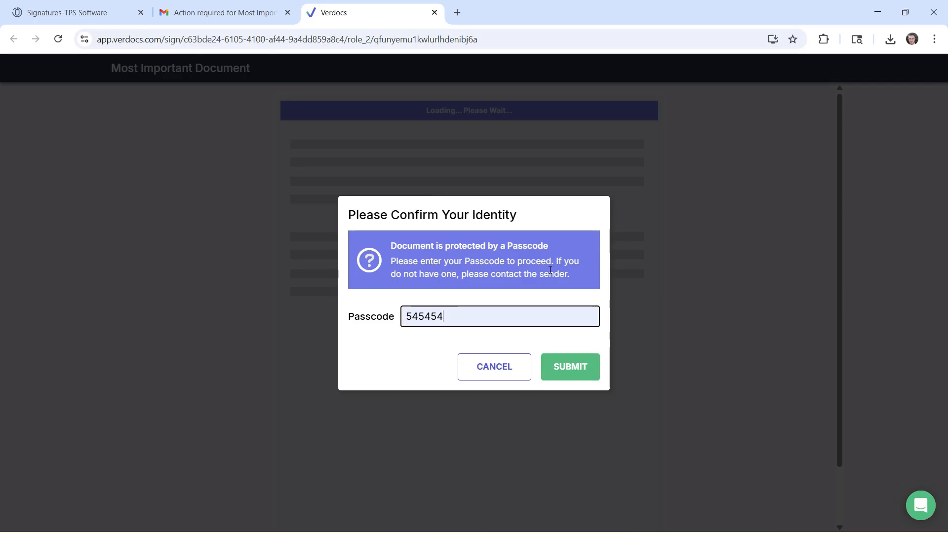
left_click(562, 368)
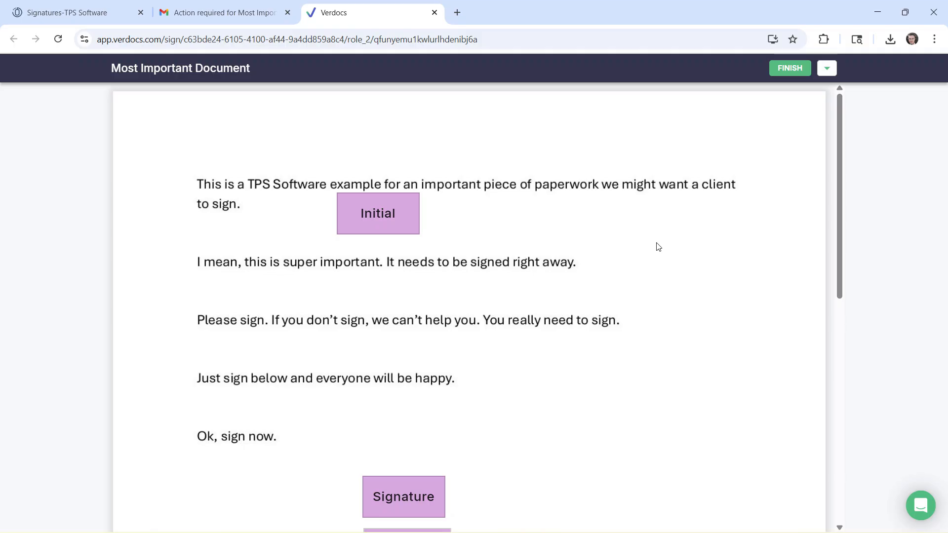
Adopt and apply the initials to the Initial field and the signature to the Signature field.
left_click(832, 72)
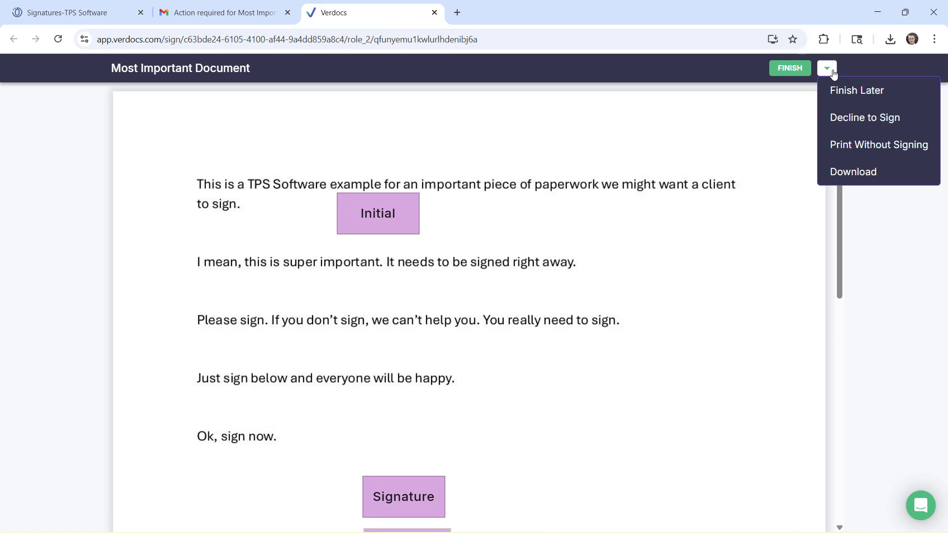
left_click(832, 72)
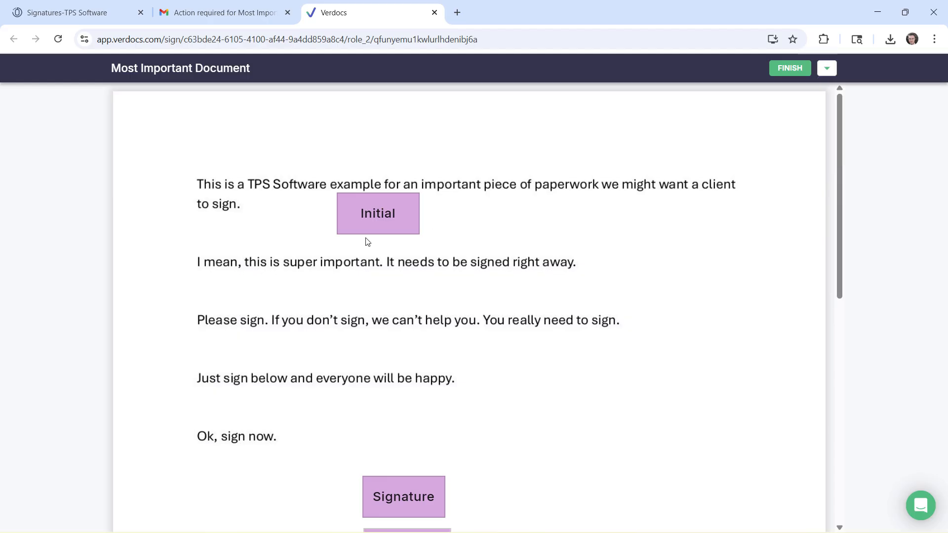
left_click(386, 217)
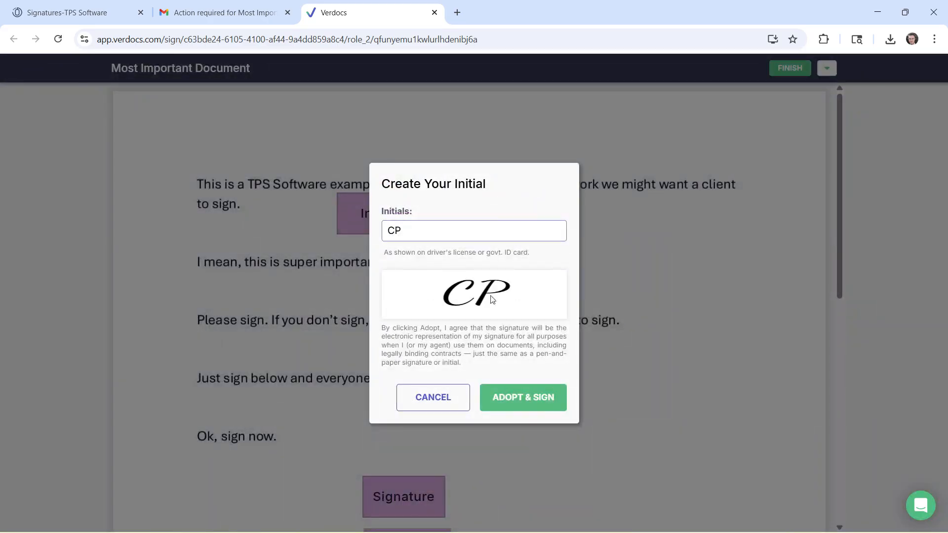
left_click(514, 396)
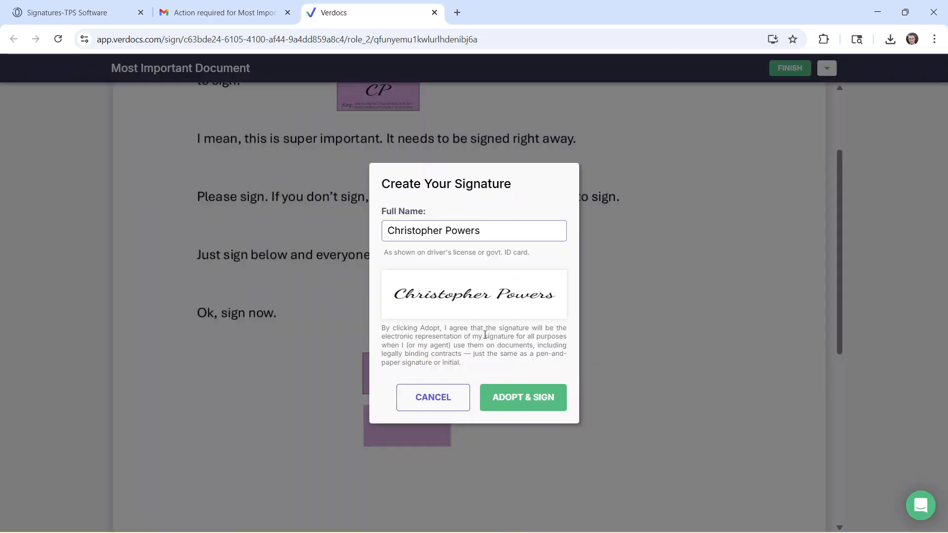
left_click(525, 403)
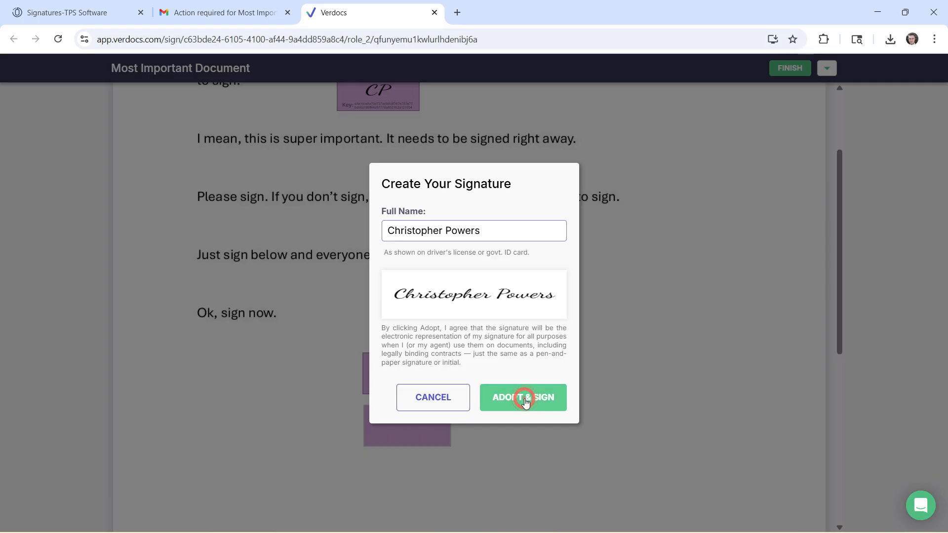
Set the date field to 28 August 2025 and finish signing.
left_click(422, 430)
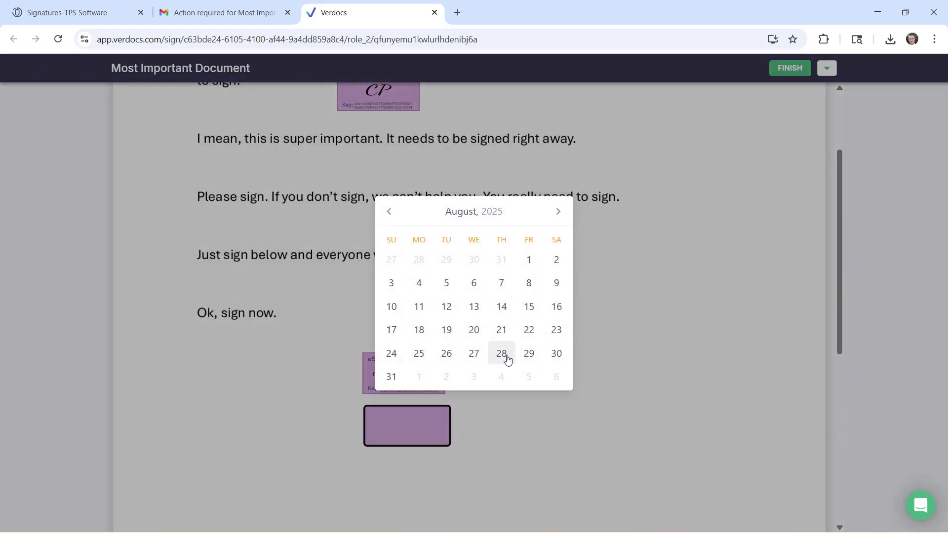
left_click(501, 354)
scroll(617, 326, "down", 1)
scroll(620, 326, "up", 4)
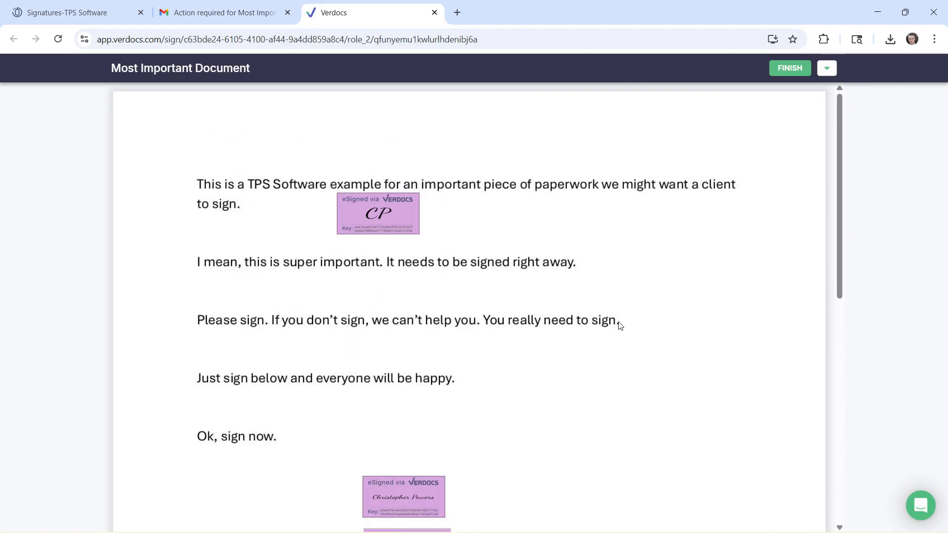
left_click(791, 68)
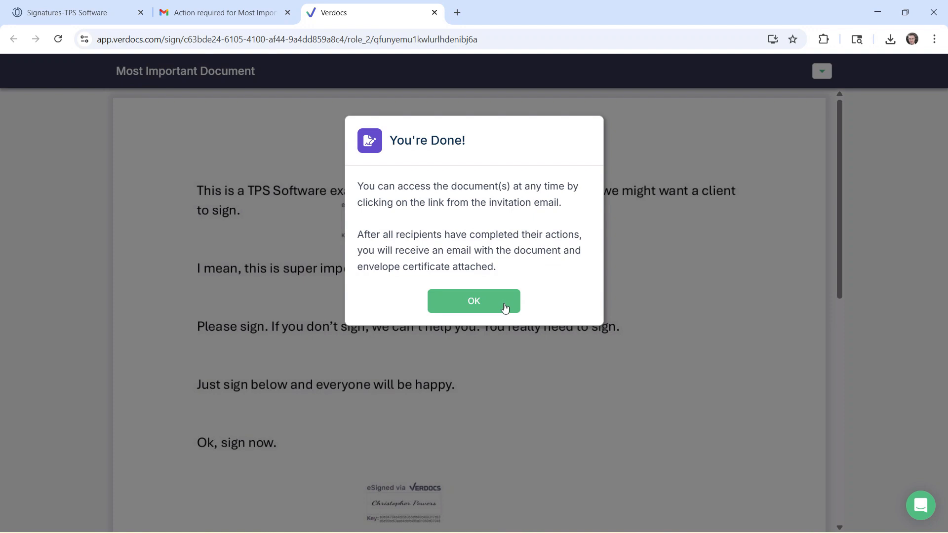
Dismiss the You're Done! notice and check the Print and Download Document options.
left_click(489, 302)
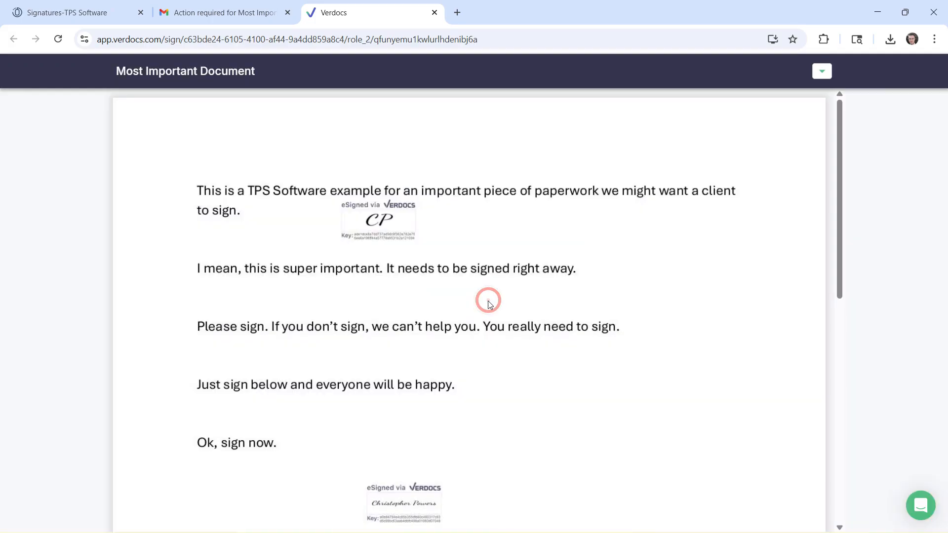
left_click(822, 72)
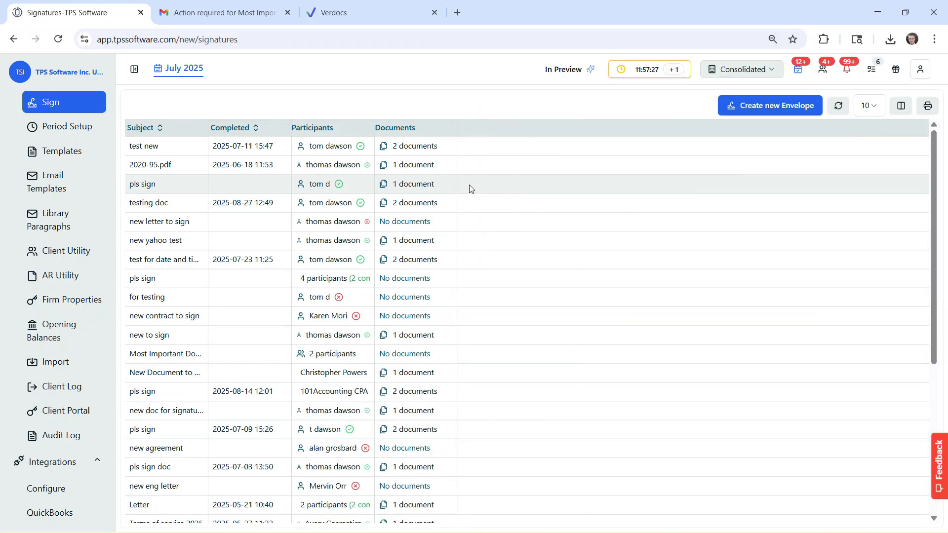
Reload the Signatures list, confirm one of two participants has signed, then open the Clients list.
left_click(57, 39)
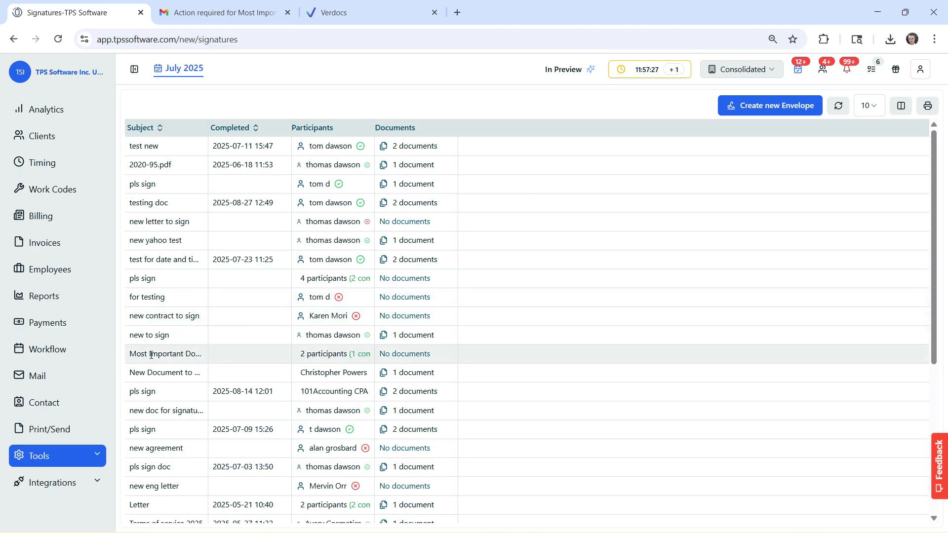
left_click(310, 354)
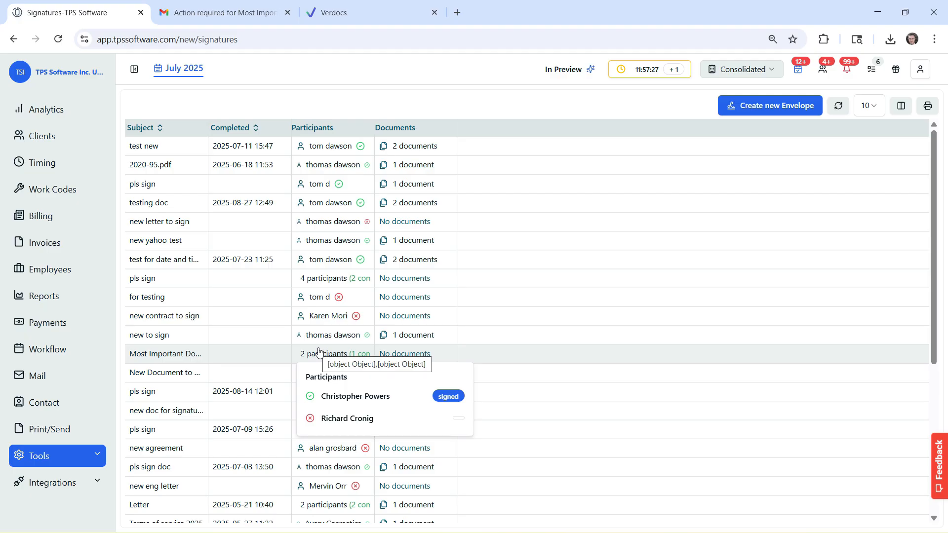
mouse_move(424, 356)
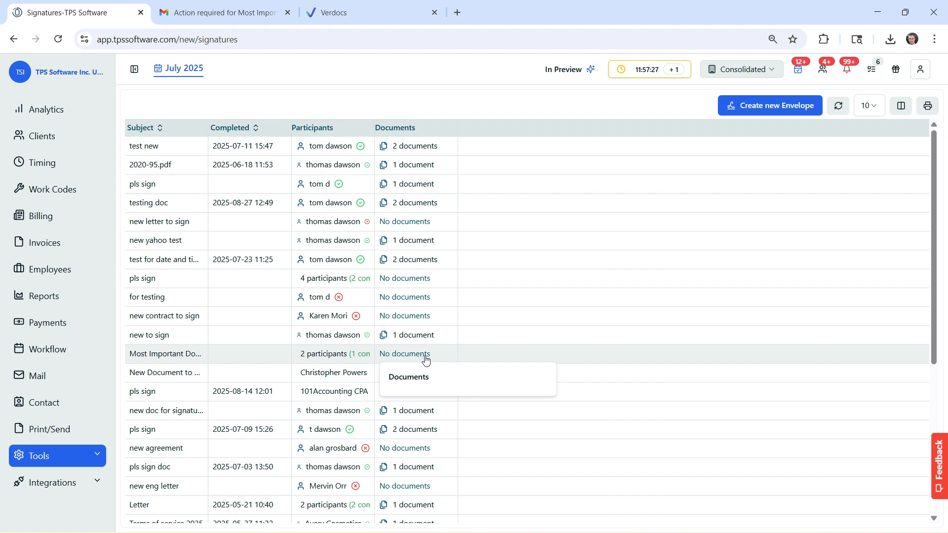
left_click(47, 138)
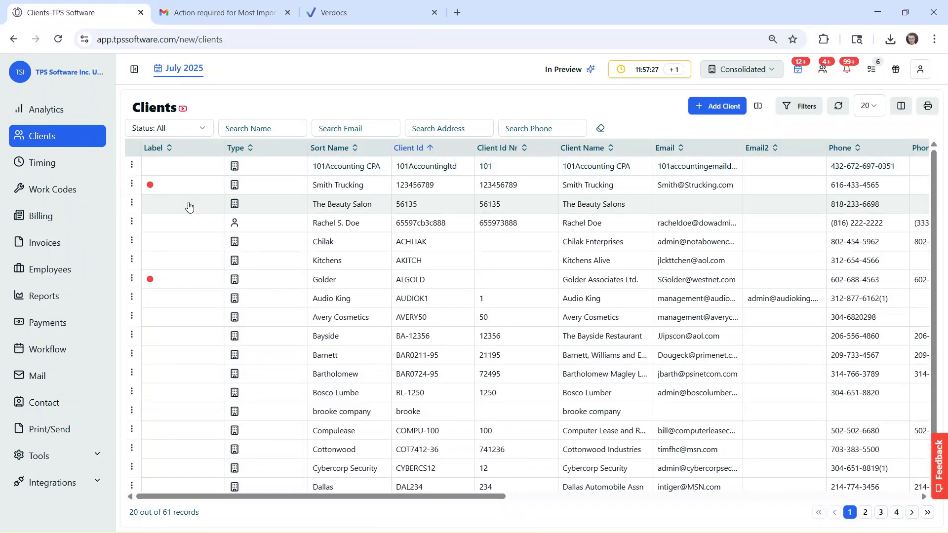
left_click(131, 297)
left_click(127, 423)
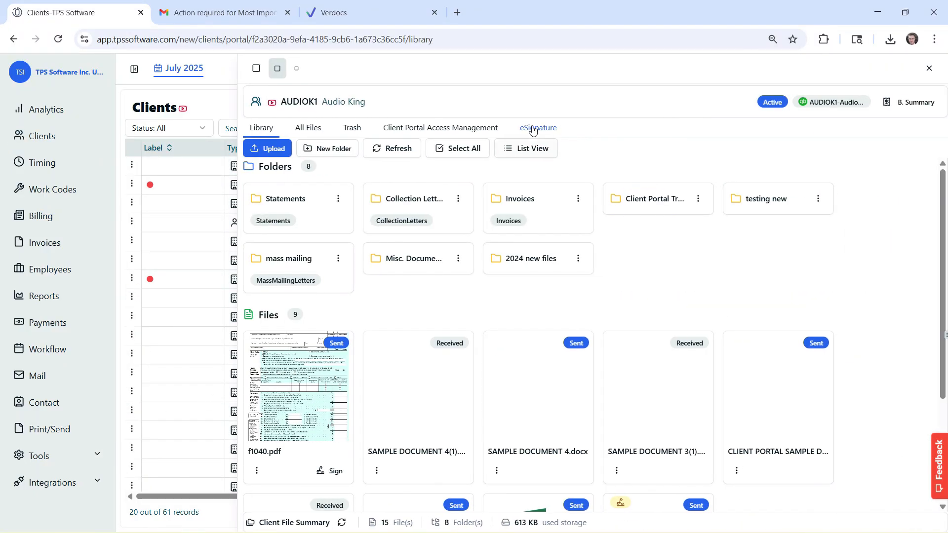
left_click(537, 128)
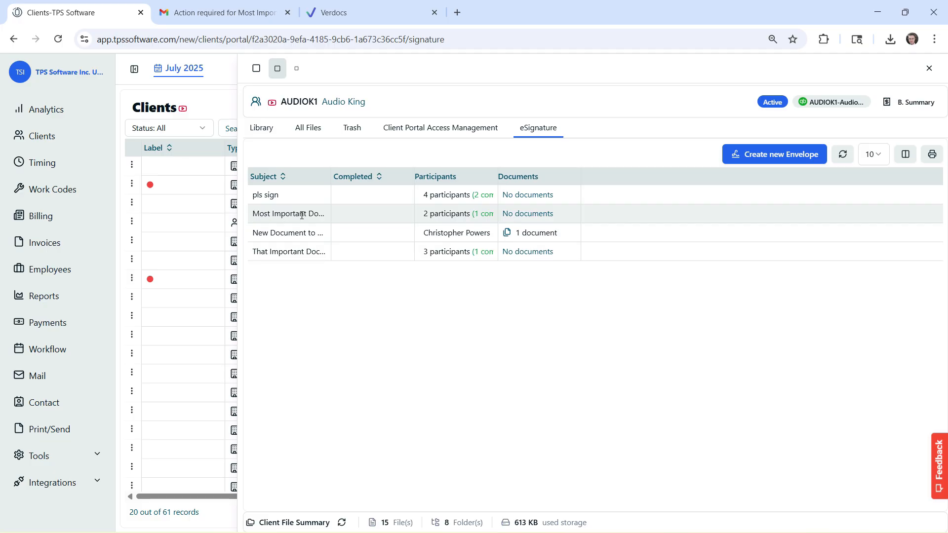
mouse_move(433, 217)
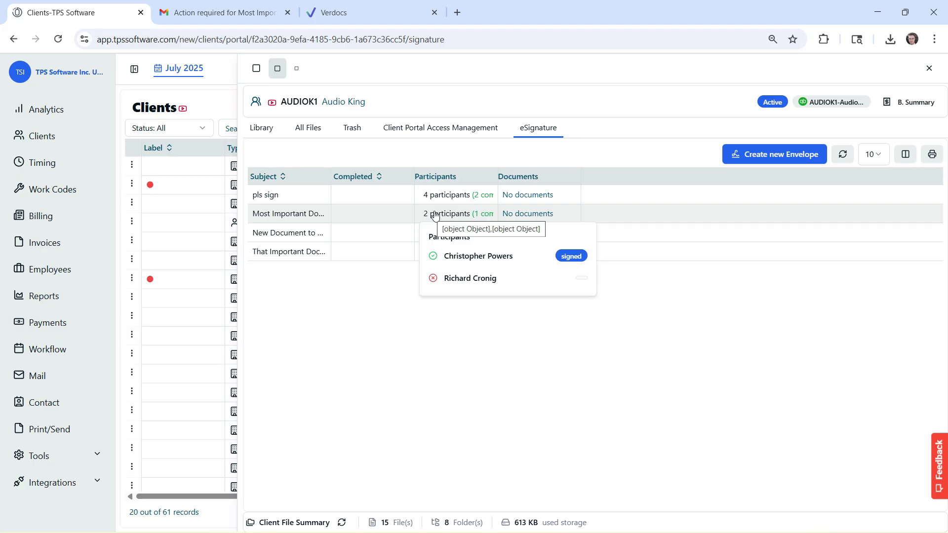
mouse_move(524, 214)
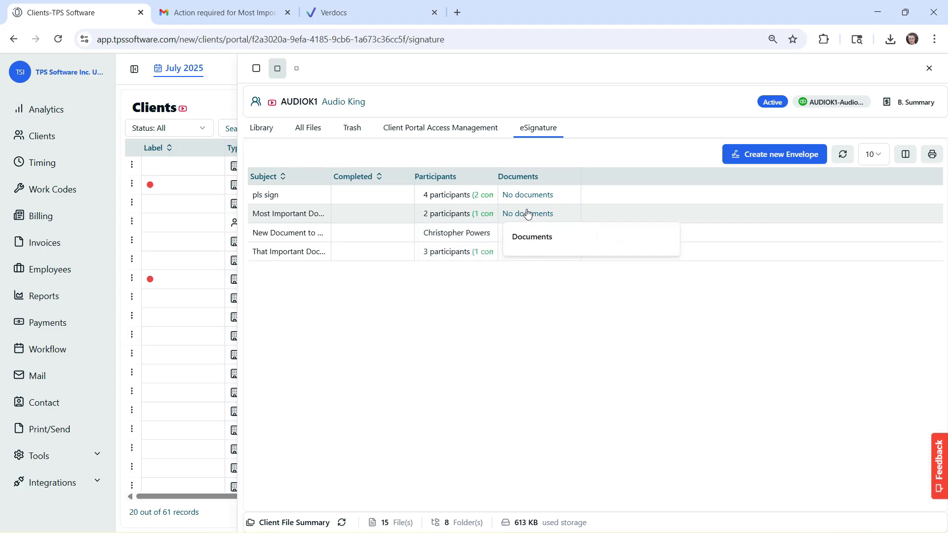
left_click(929, 68)
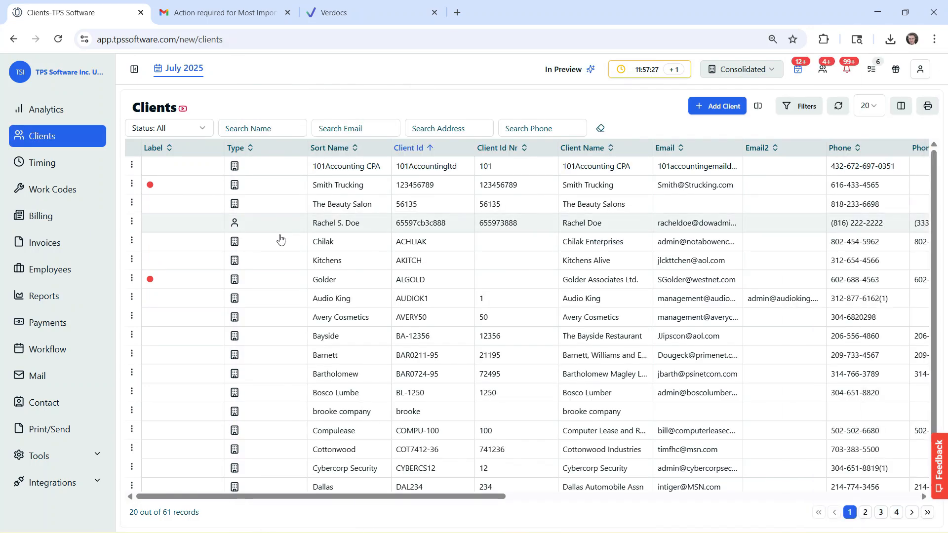
left_click(97, 457)
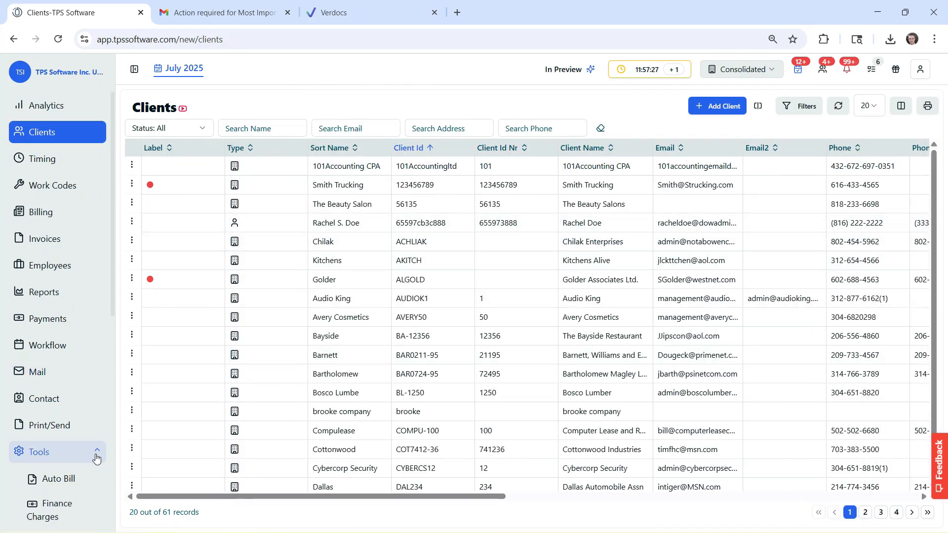
scroll(97, 459, "down", 5)
left_click(55, 337)
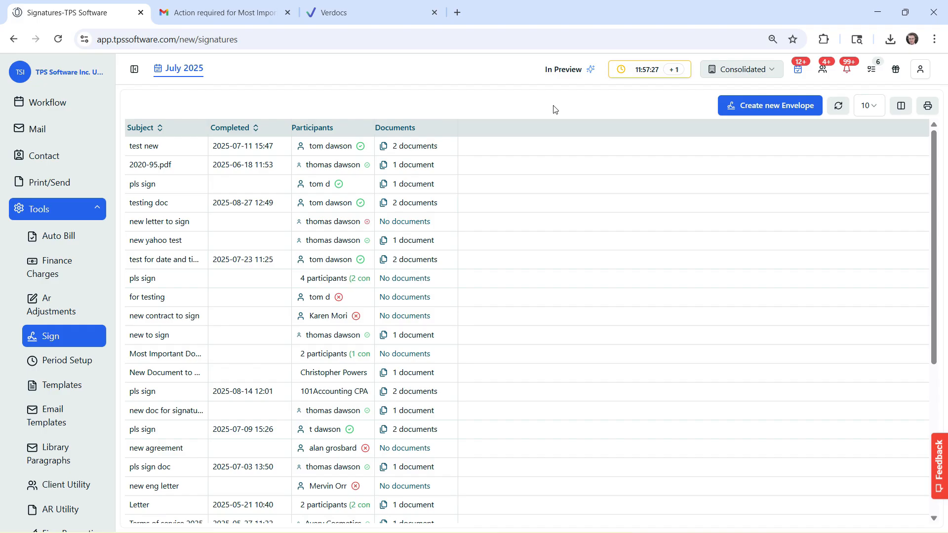